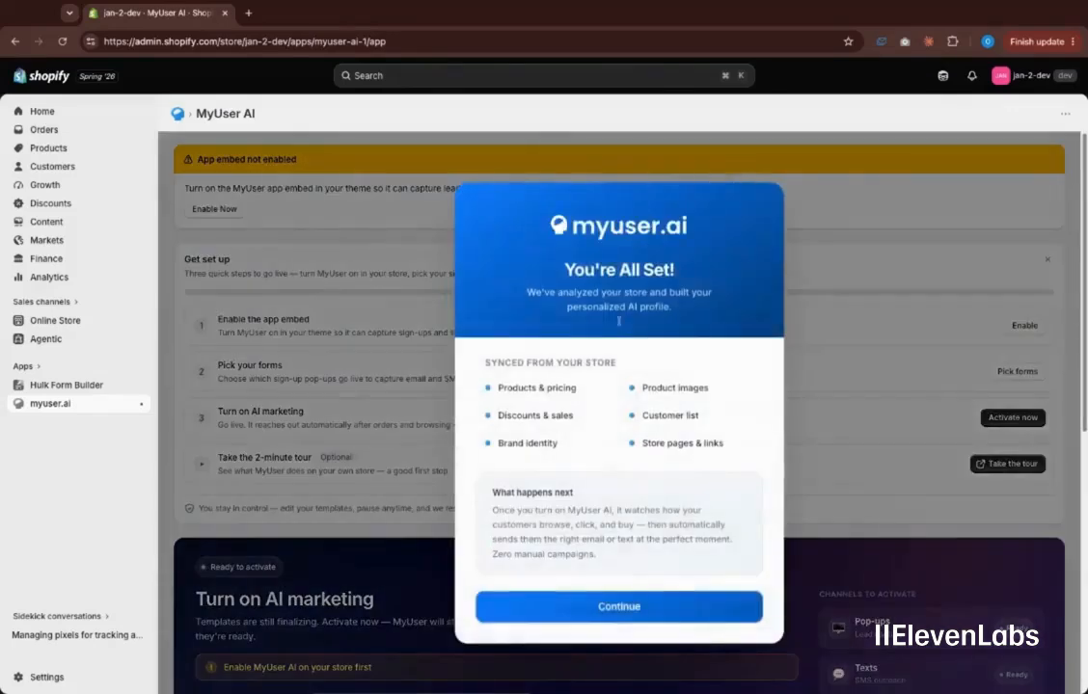
Dismiss the 'You're All Set!' welcome summary and look over the MyUser AI setup checklist
left_click(615, 606)
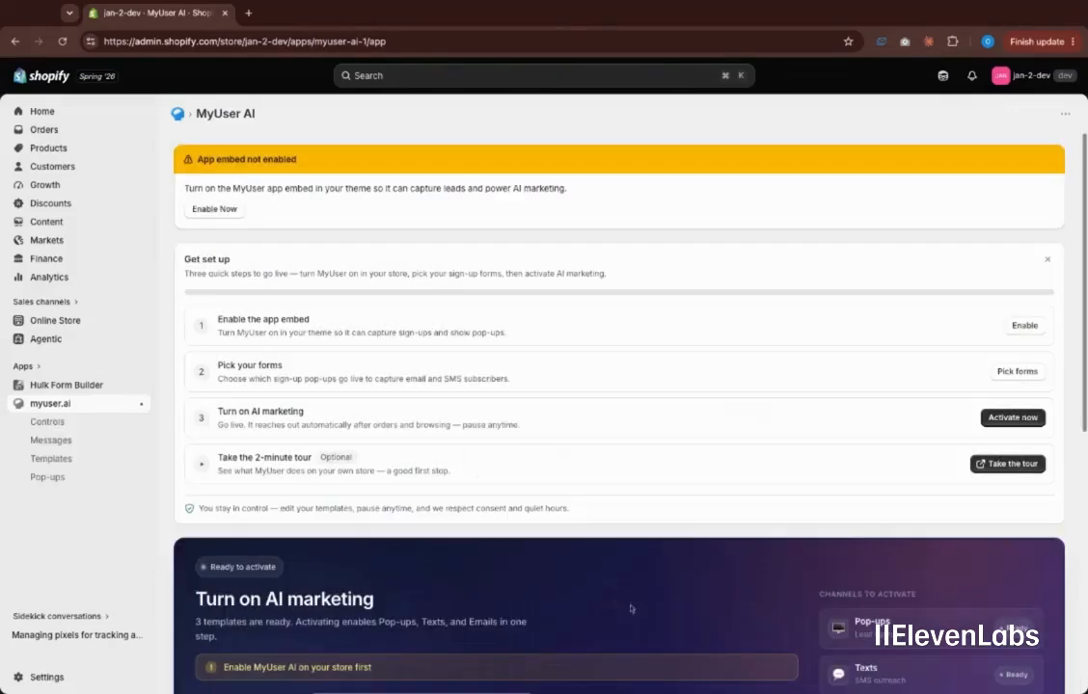
scroll(632, 391, "down", 3)
scroll(634, 403, "up", 3)
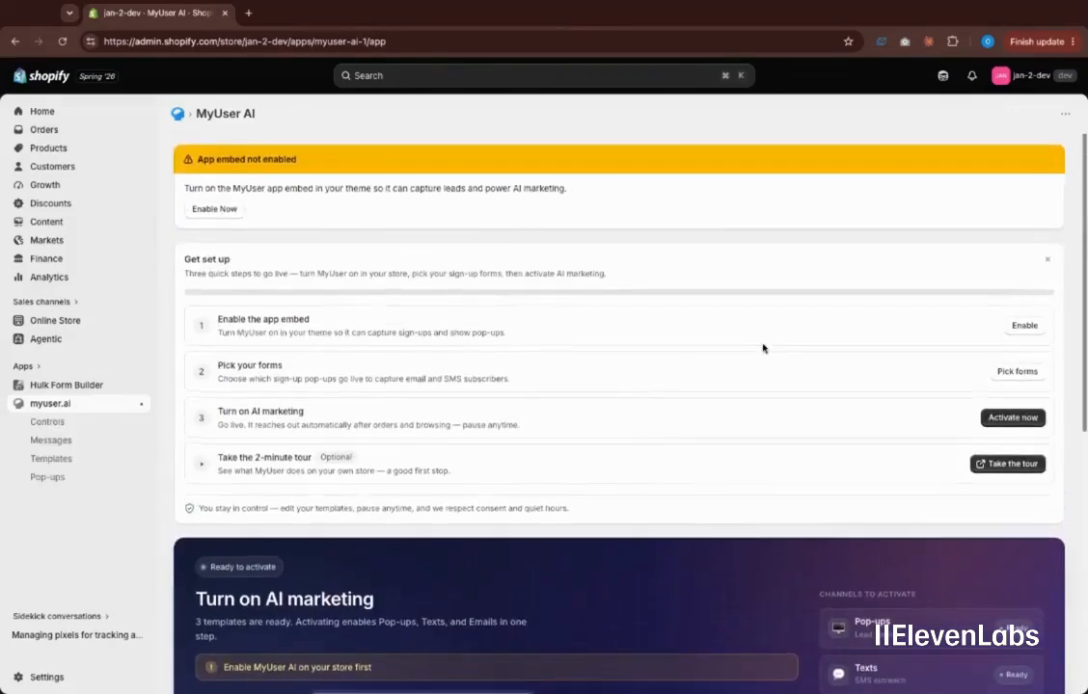
Enable the MyUser AI app embed in the theme editor, save the theme, and return to MyUser AI
left_click(1003, 326)
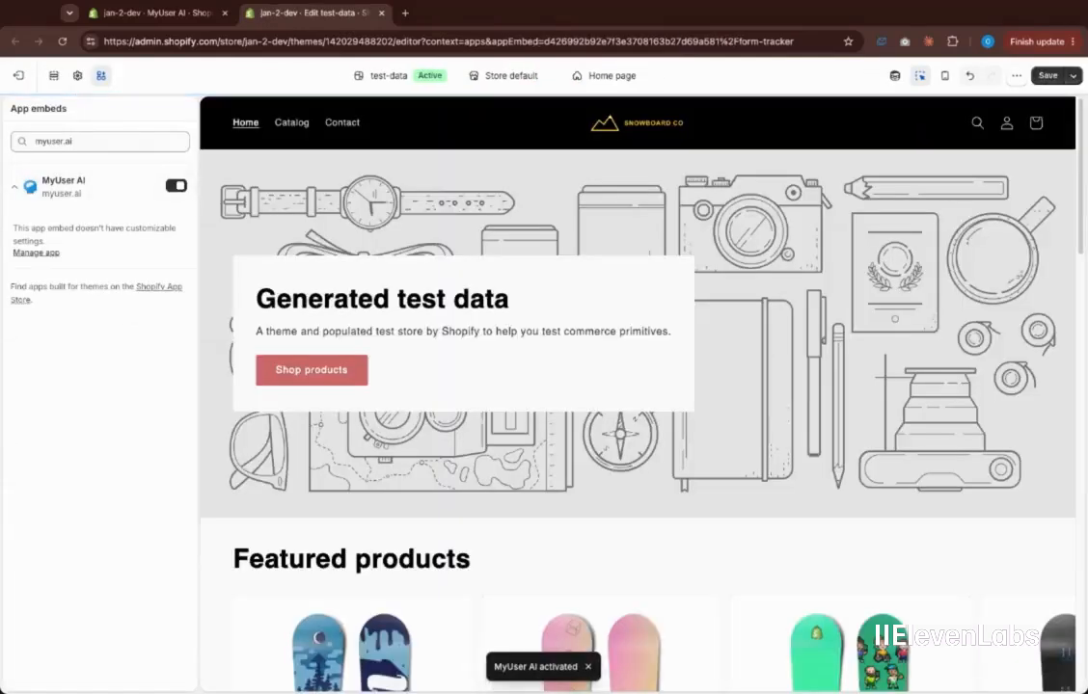
left_click(1047, 75)
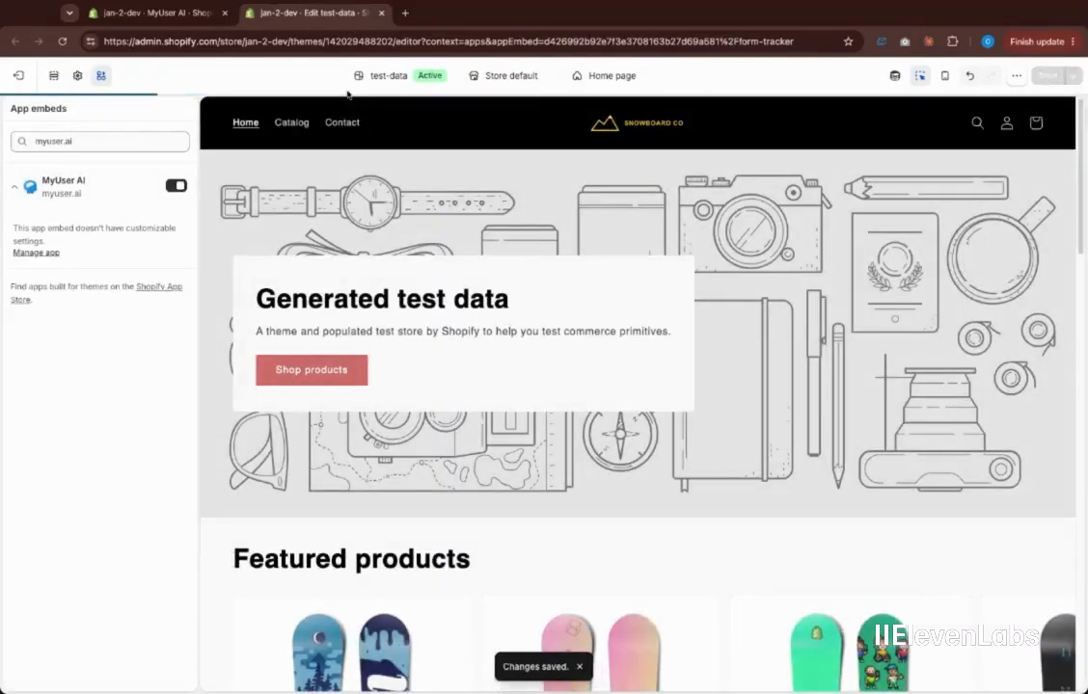
left_click(126, 18)
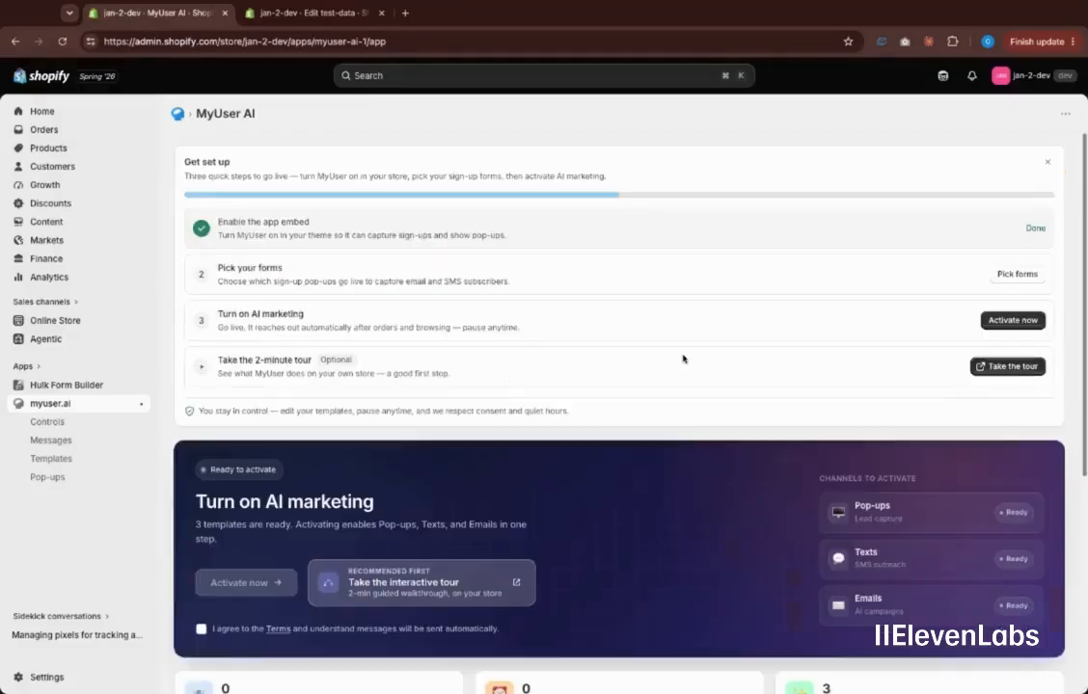
On the live store, pick the Welcome Discount Popup, the Exit Intent slide-in and the Newsletter Banner, then save
left_click(1026, 278)
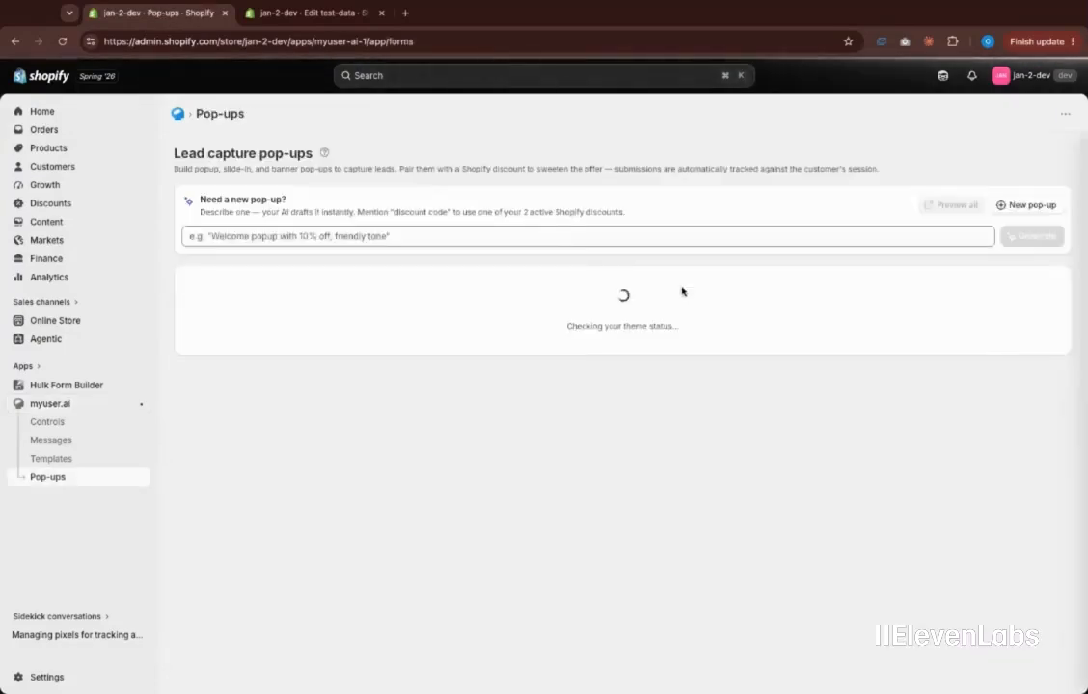
left_click(628, 333)
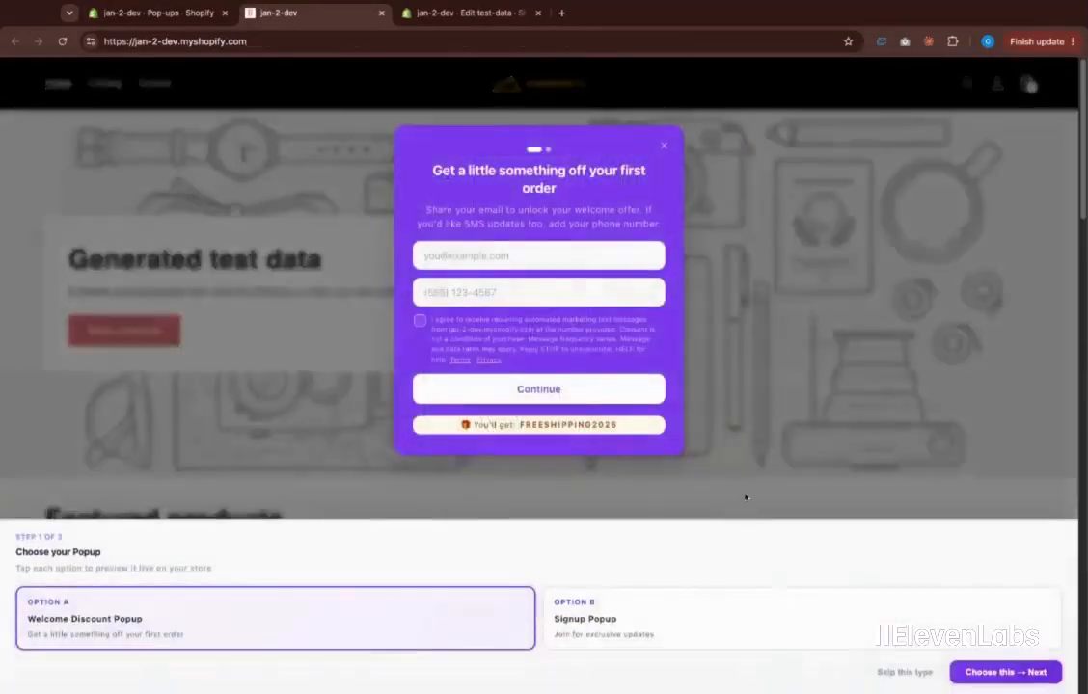
left_click(997, 672)
left_click(997, 671)
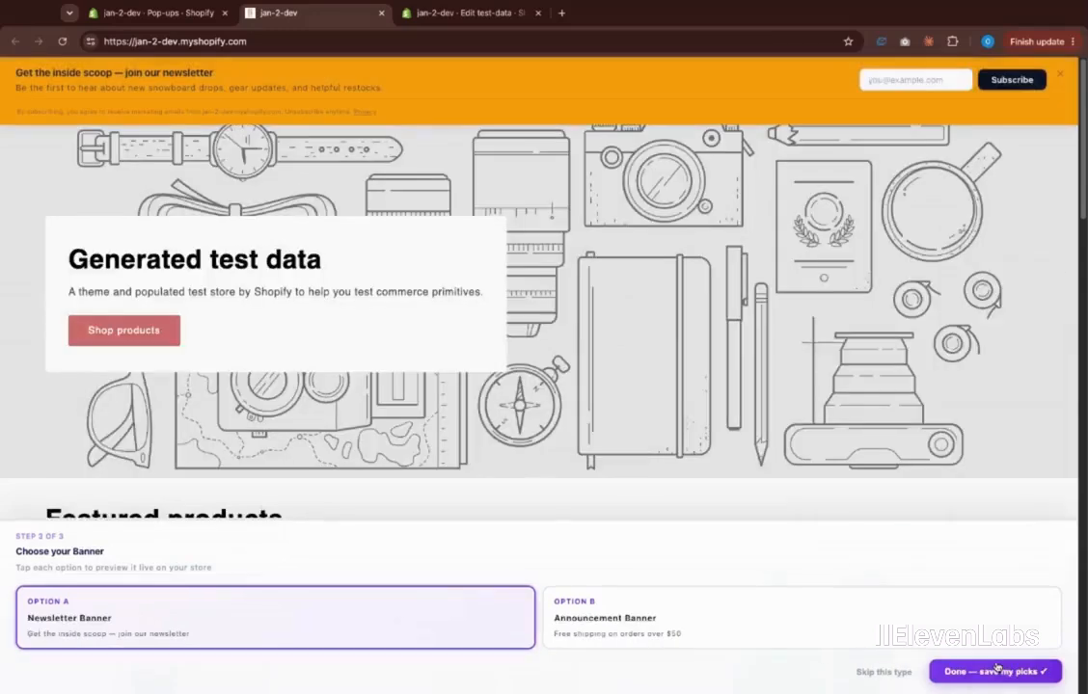
left_click(997, 671)
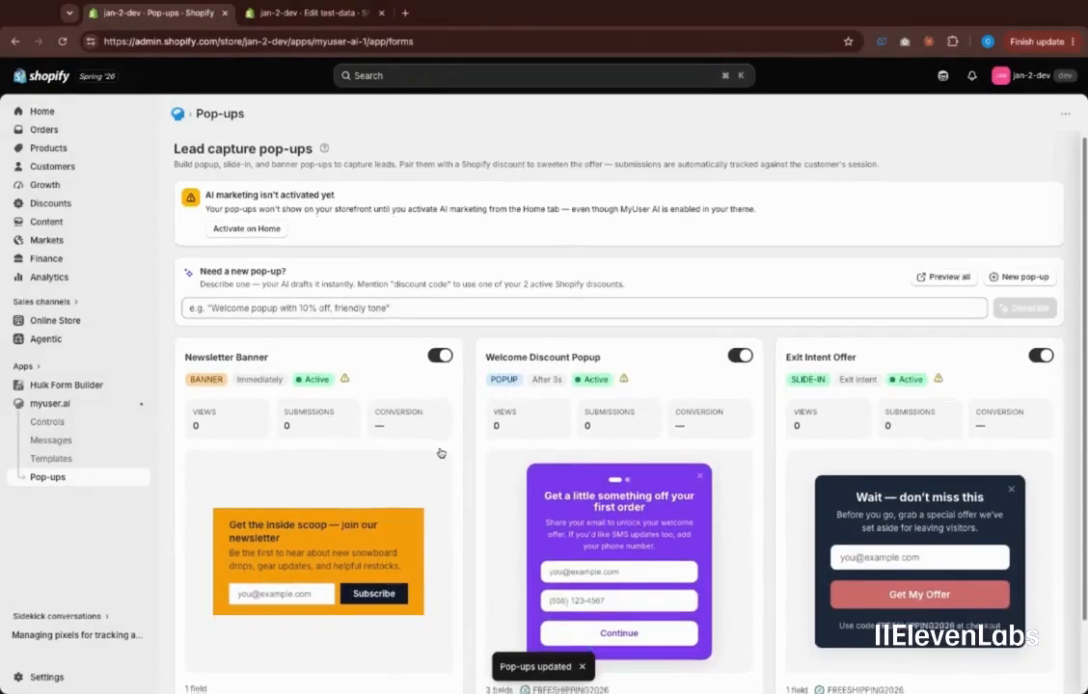
Pause the Newsletter Banner and Exit Intent Offer pop-ups
scroll(424, 386, "down", 1)
scroll(439, 384, "up", 1)
left_click(439, 360)
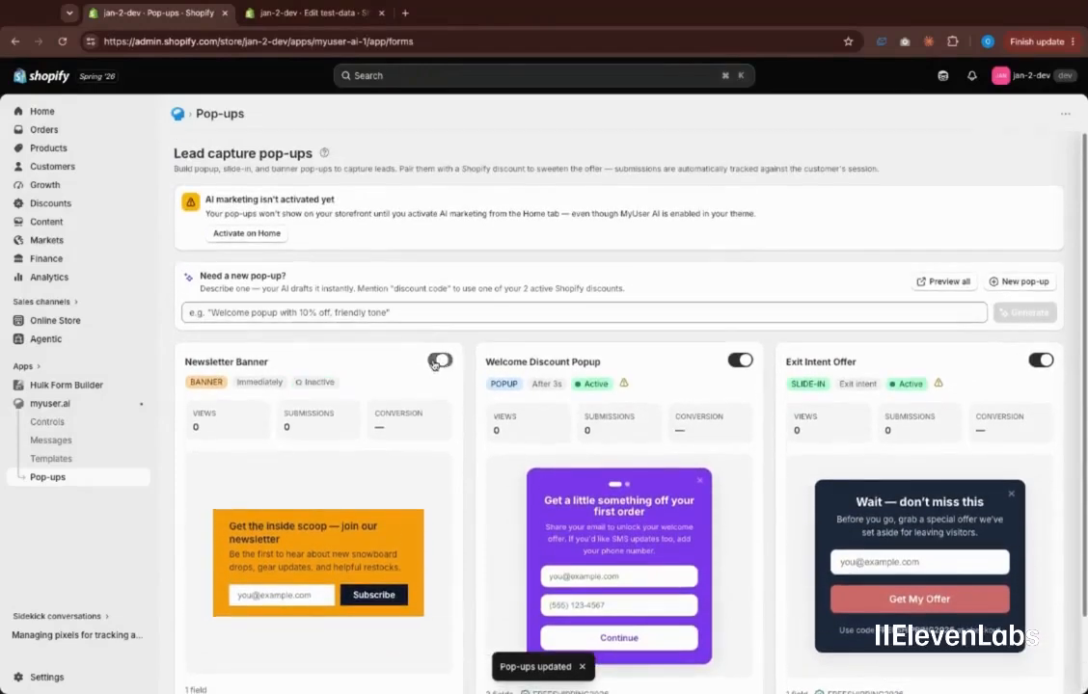
left_click(1040, 360)
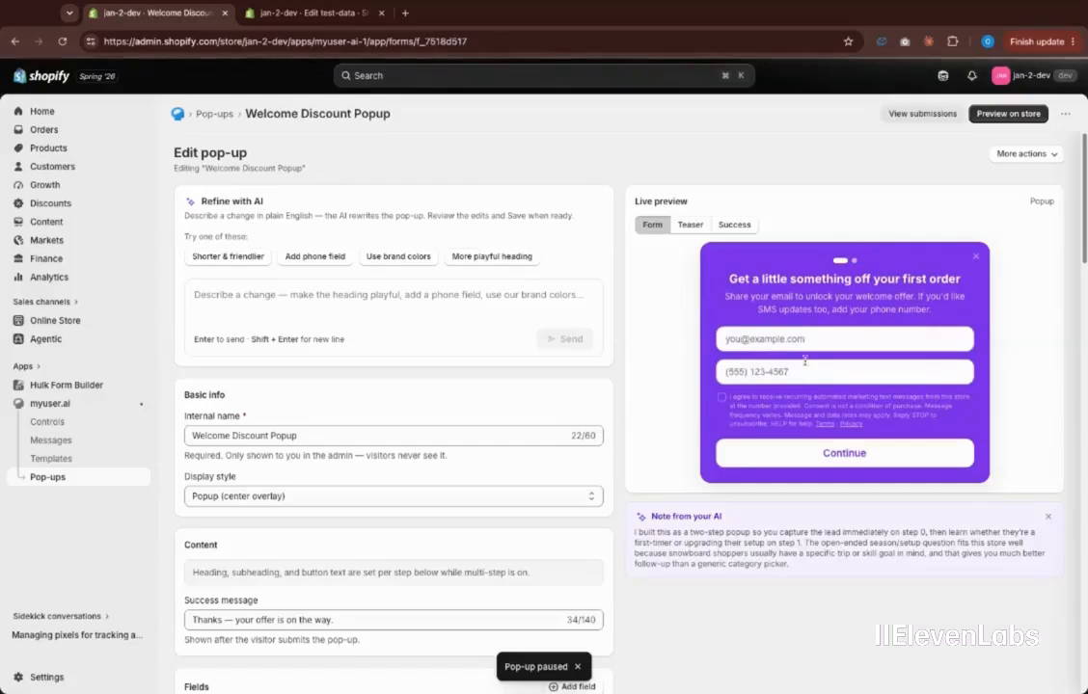
Make the Welcome Discount Popup appear immediately on page load without the once-per-session limit, and save
scroll(562, 287, "down", 5)
scroll(563, 288, "down", 10)
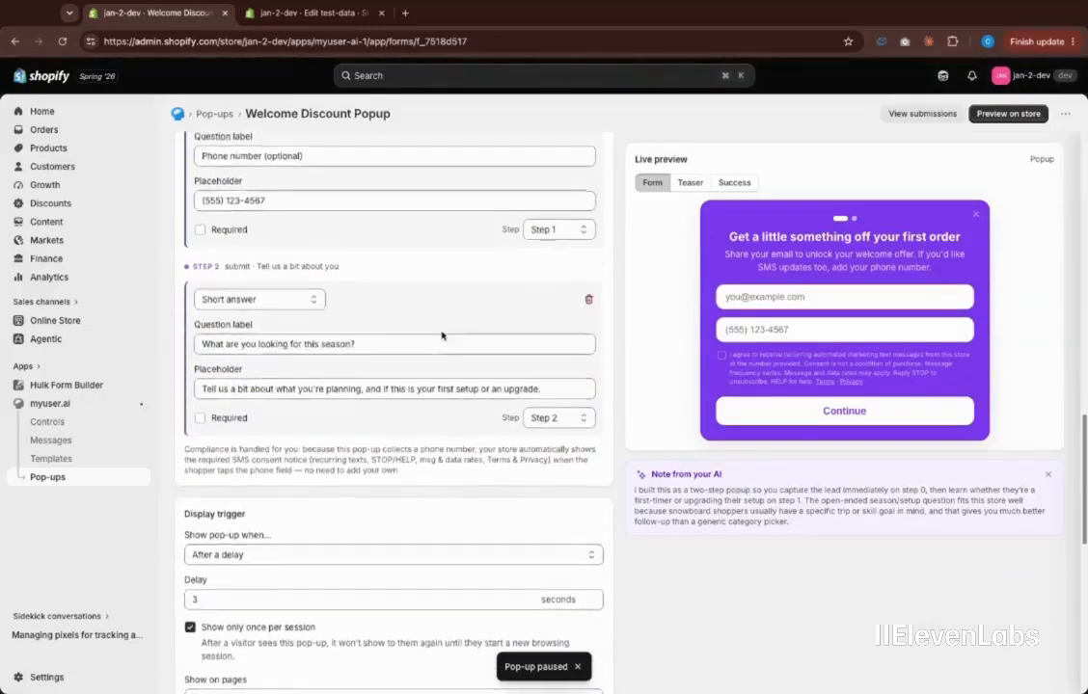
scroll(278, 492, "down", 2)
left_click(278, 489)
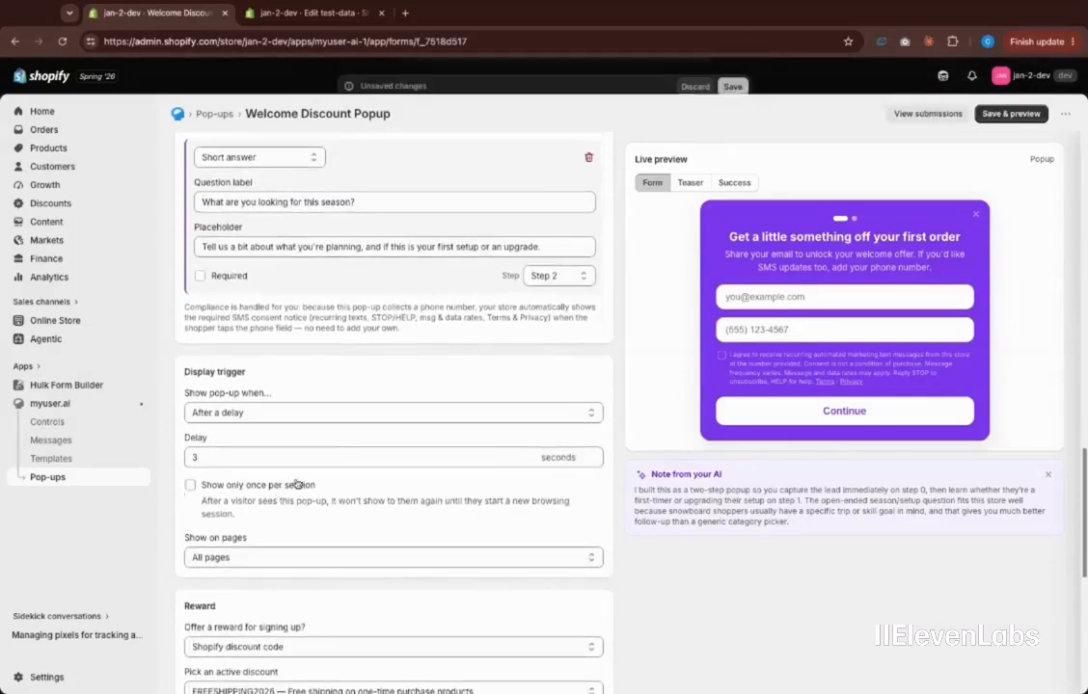
left_click(310, 415)
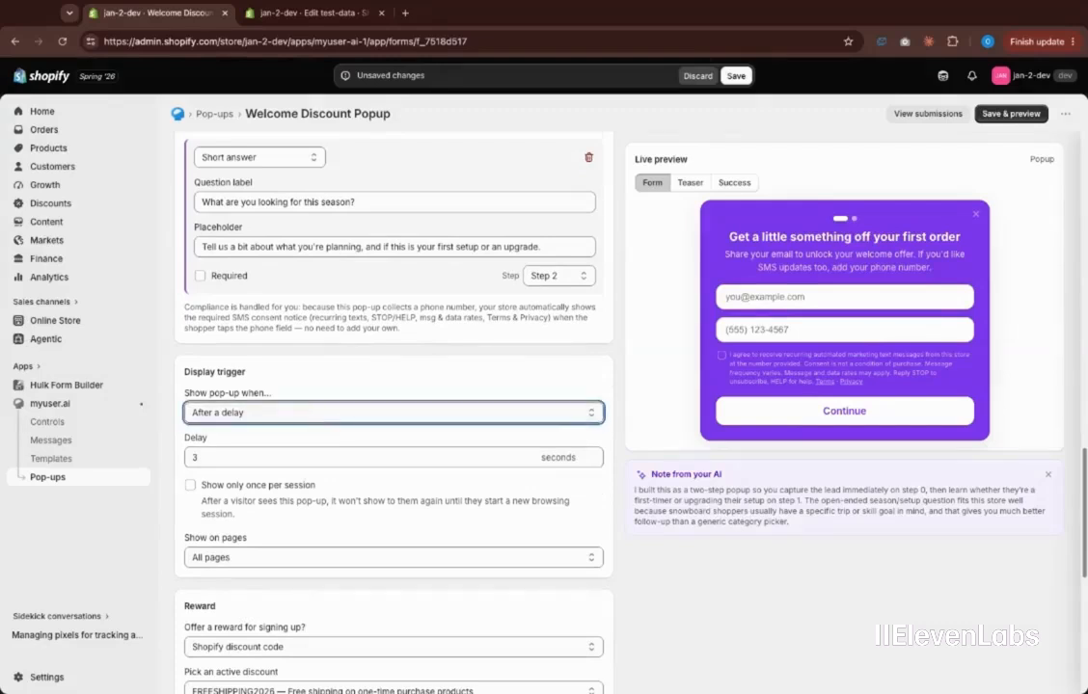
left_click(305, 392)
scroll(474, 386, "up", 10)
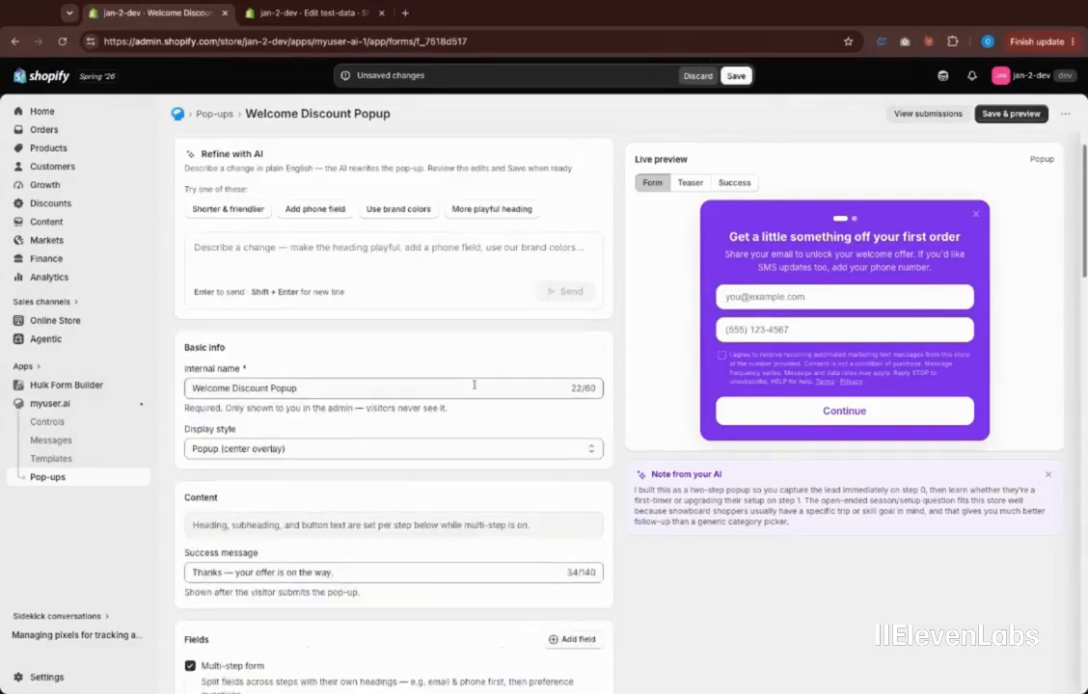
scroll(474, 386, "up", 1)
left_click(735, 76)
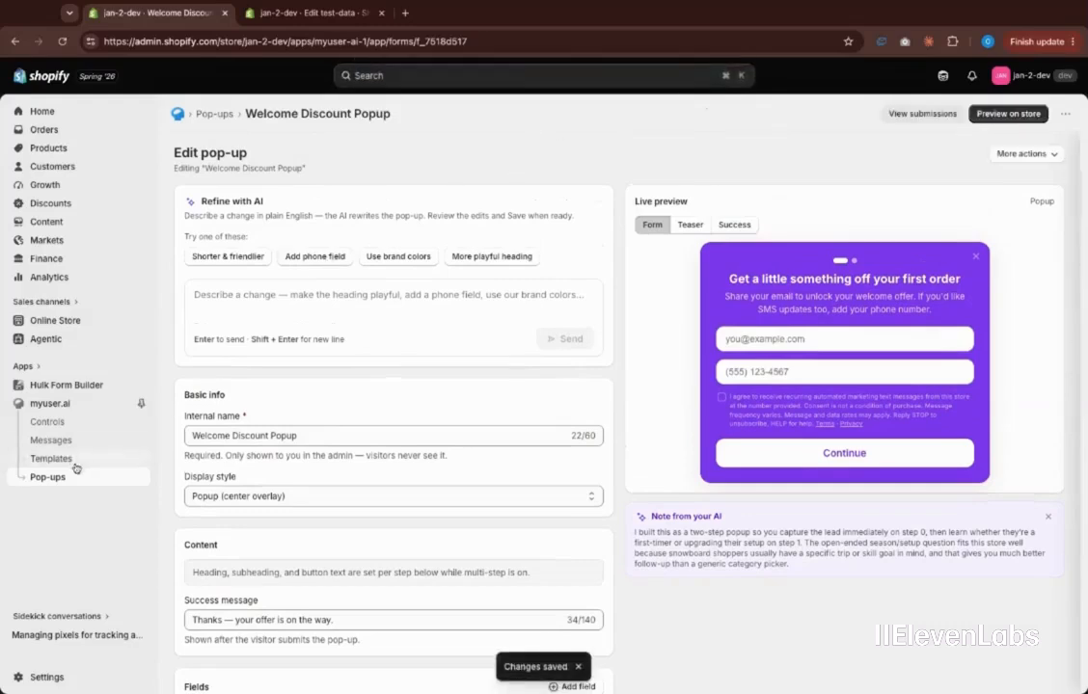
left_click(93, 412)
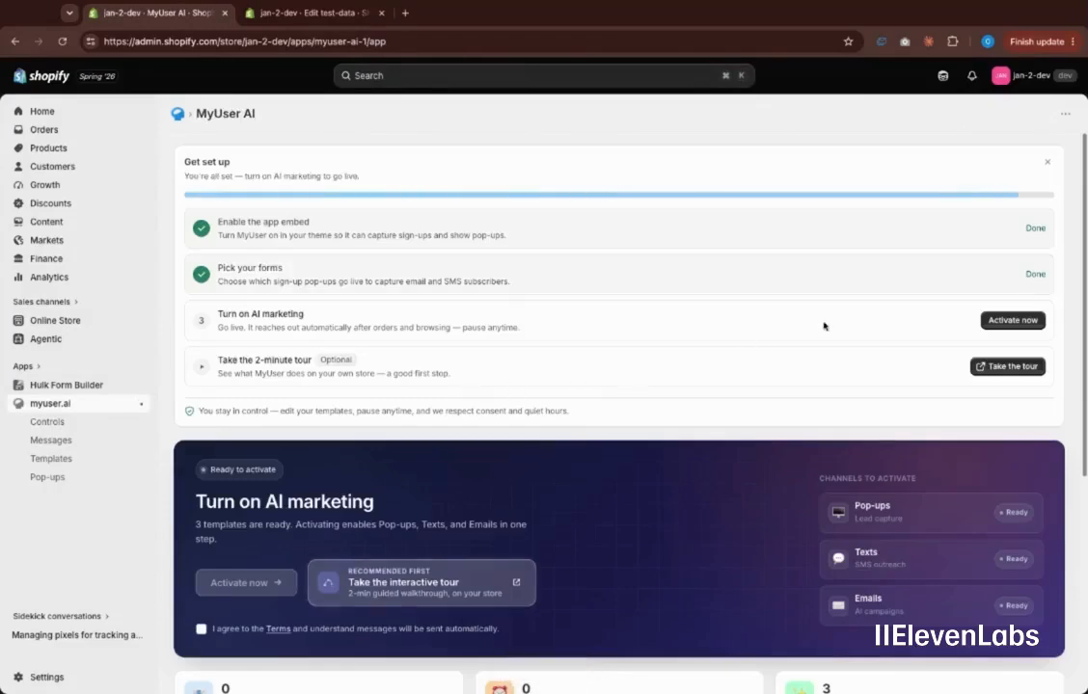
Activate automated AI marketing, accepting the terms and confirming sending messages to customers
left_click(1027, 322)
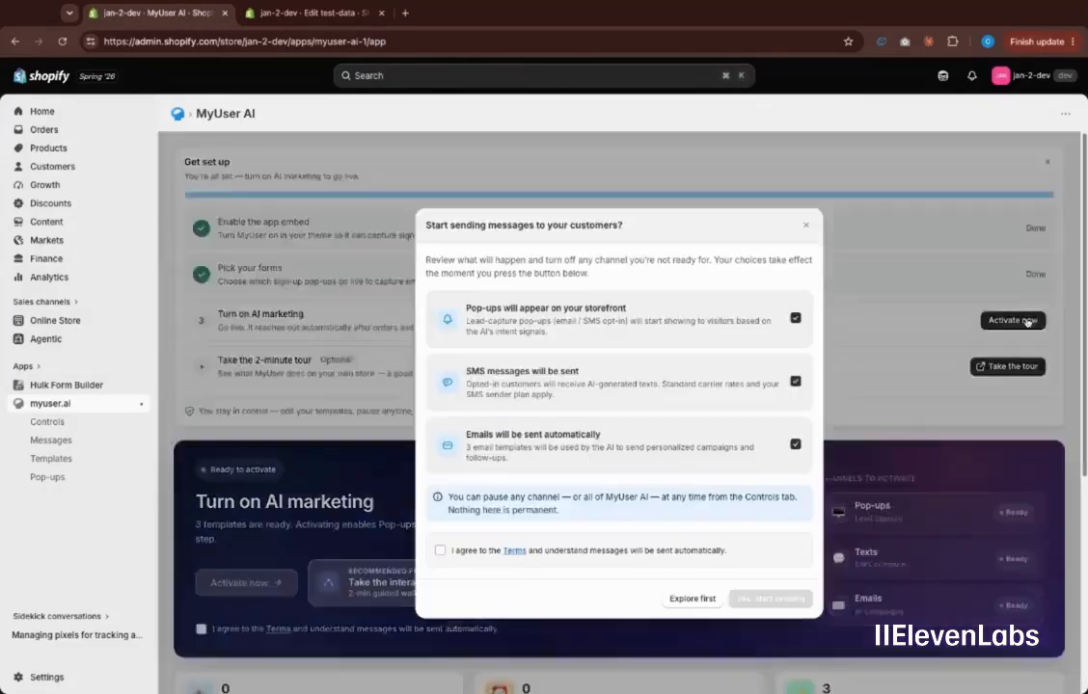
left_click(476, 555)
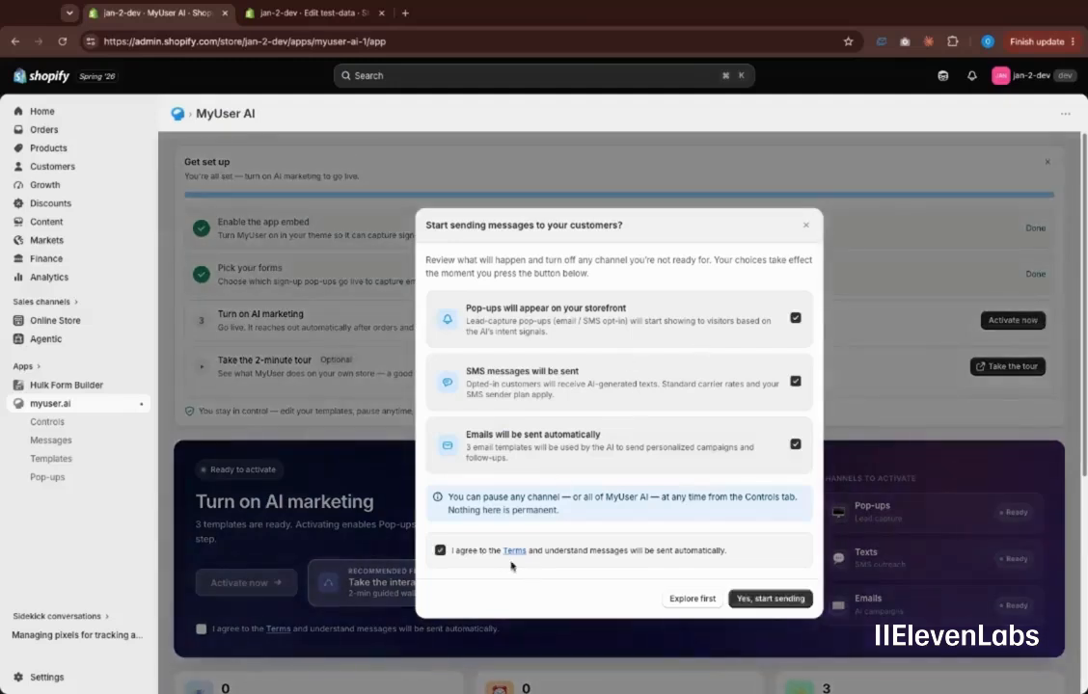
left_click(766, 597)
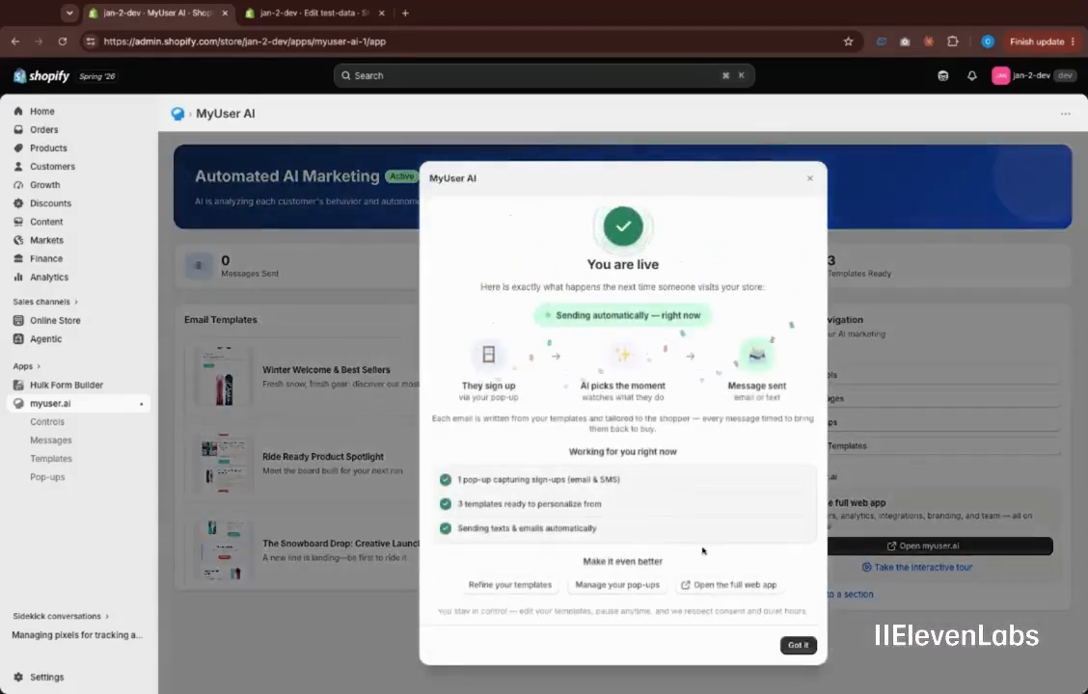
left_click(796, 645)
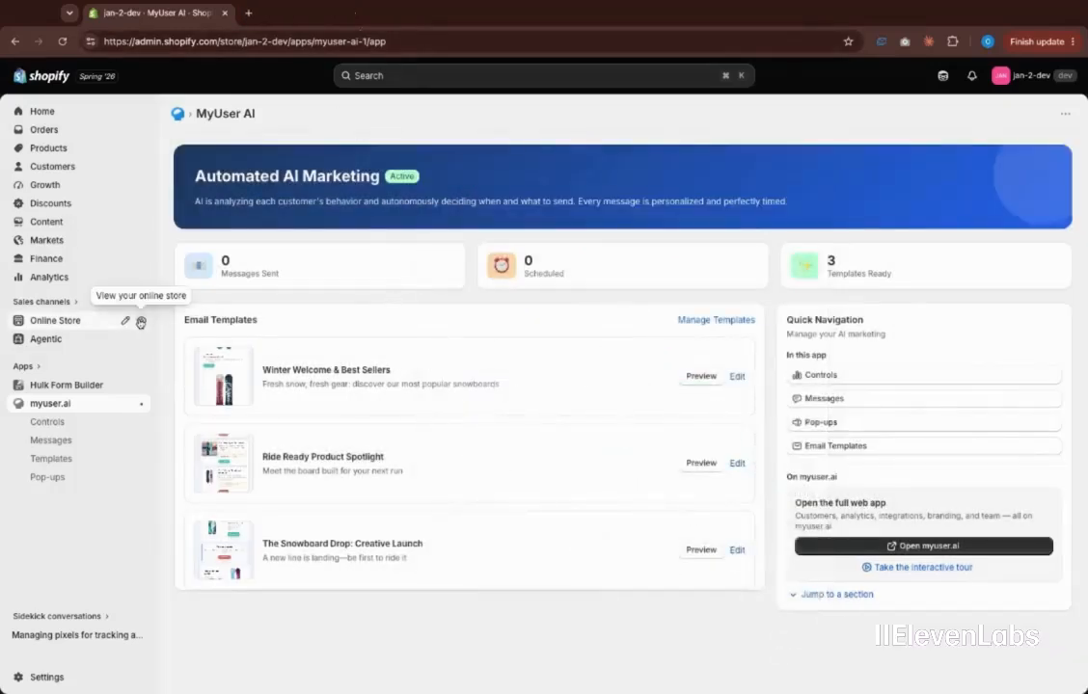
In the storefront pop-up, enter a test email and phone number, consent to SMS, and answer 'snowboard'
left_click(140, 322)
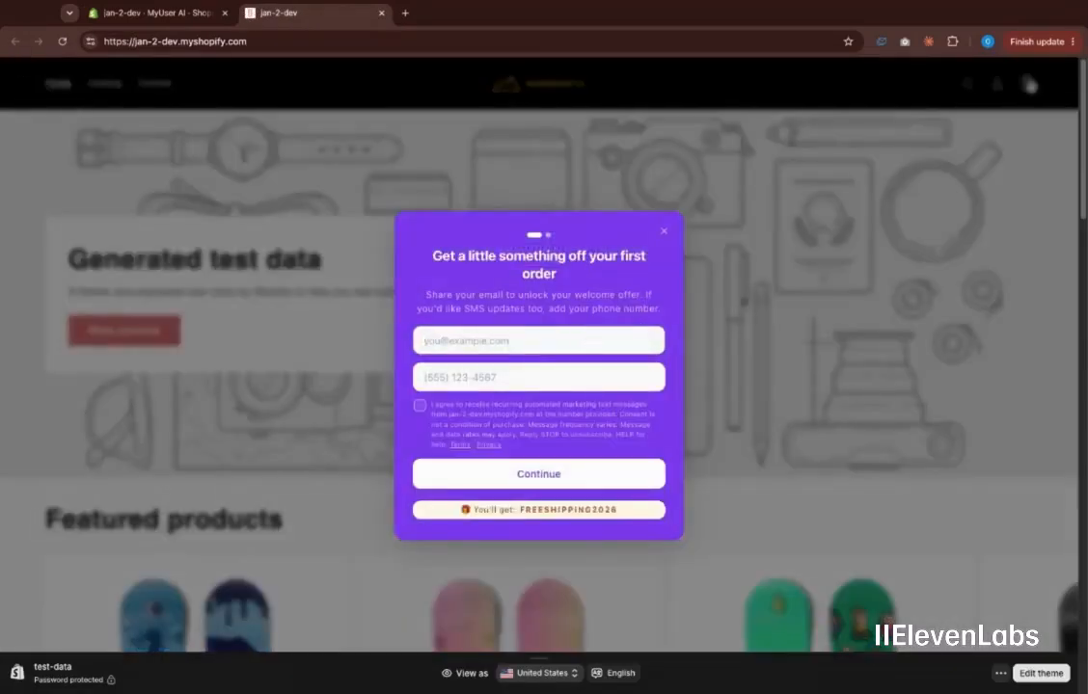
key("Tab")
type("484")
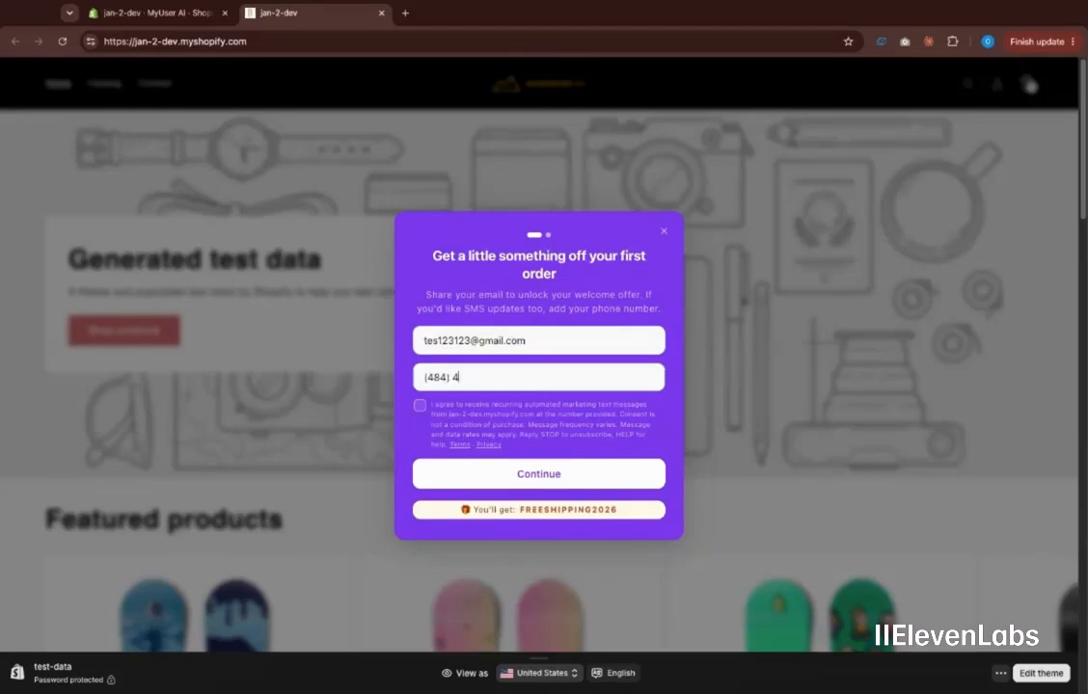
left_click(558, 423)
left_click(582, 477)
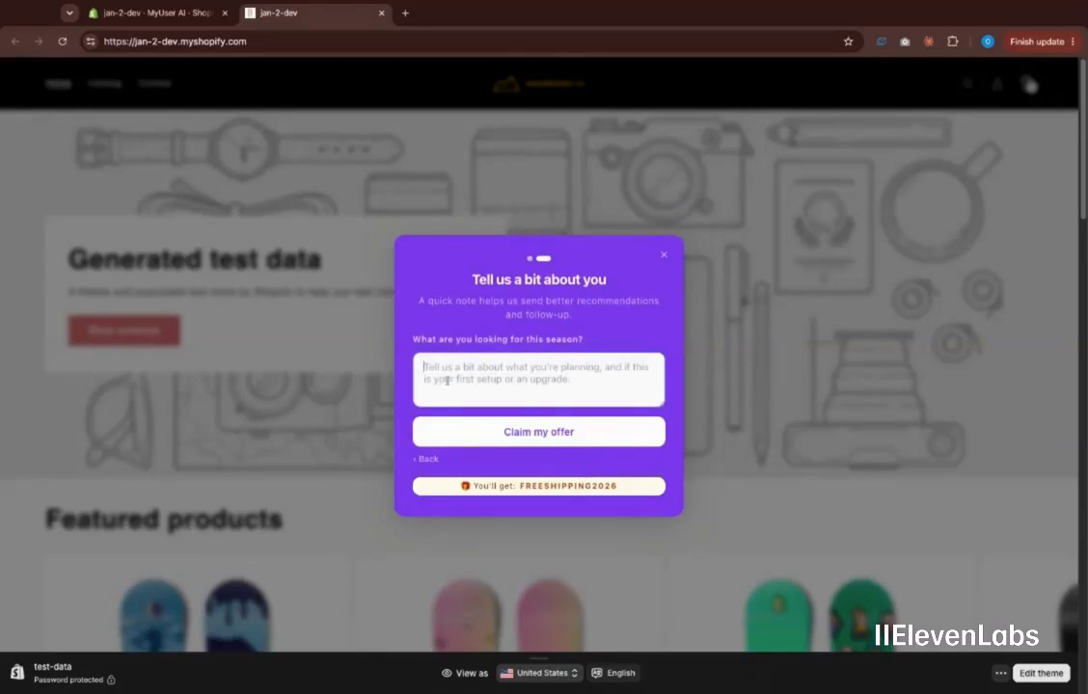
type("snowb")
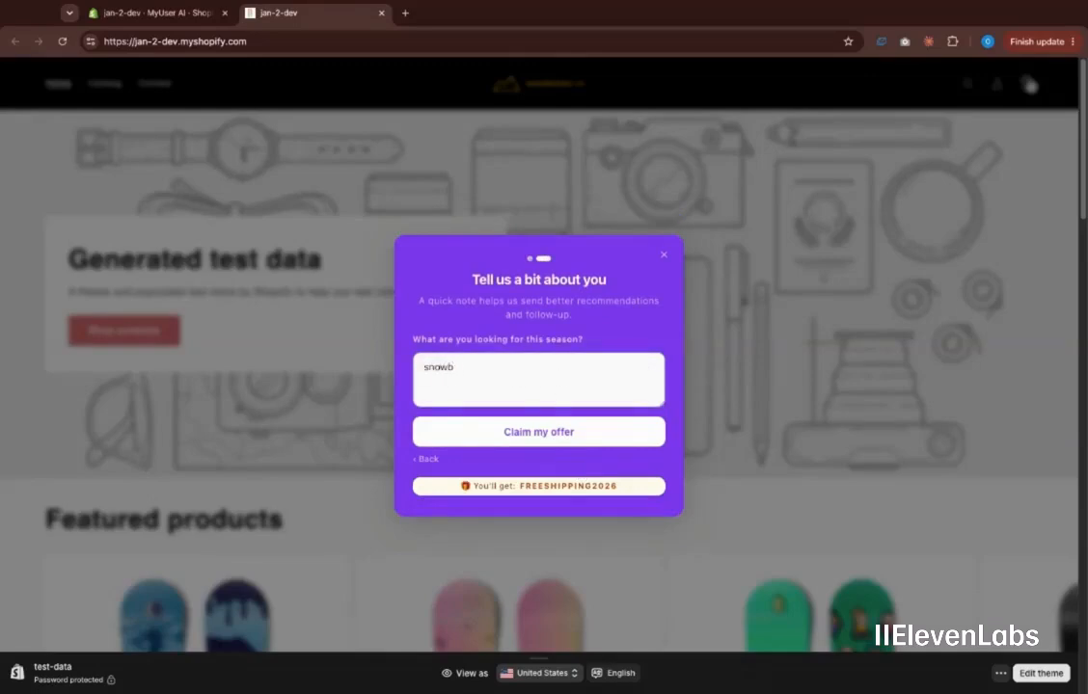
type("oard")
key("Return")
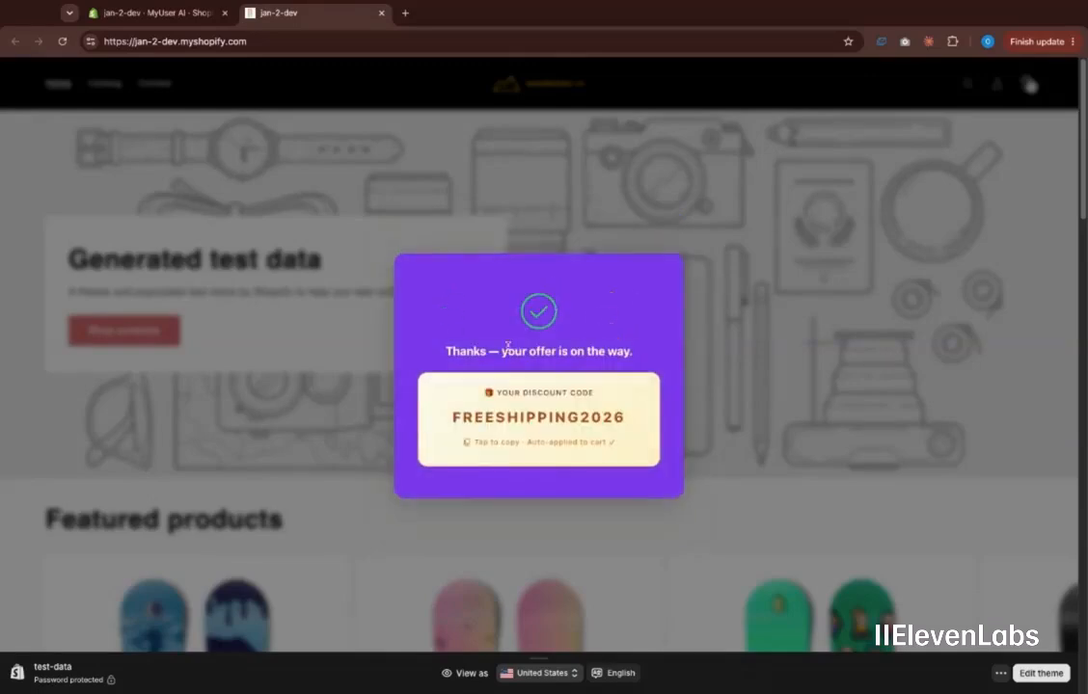
Close the discount confirmation and add The Multi-location Snowboard to the cart
left_click(328, 317)
scroll(463, 275, "down", 7)
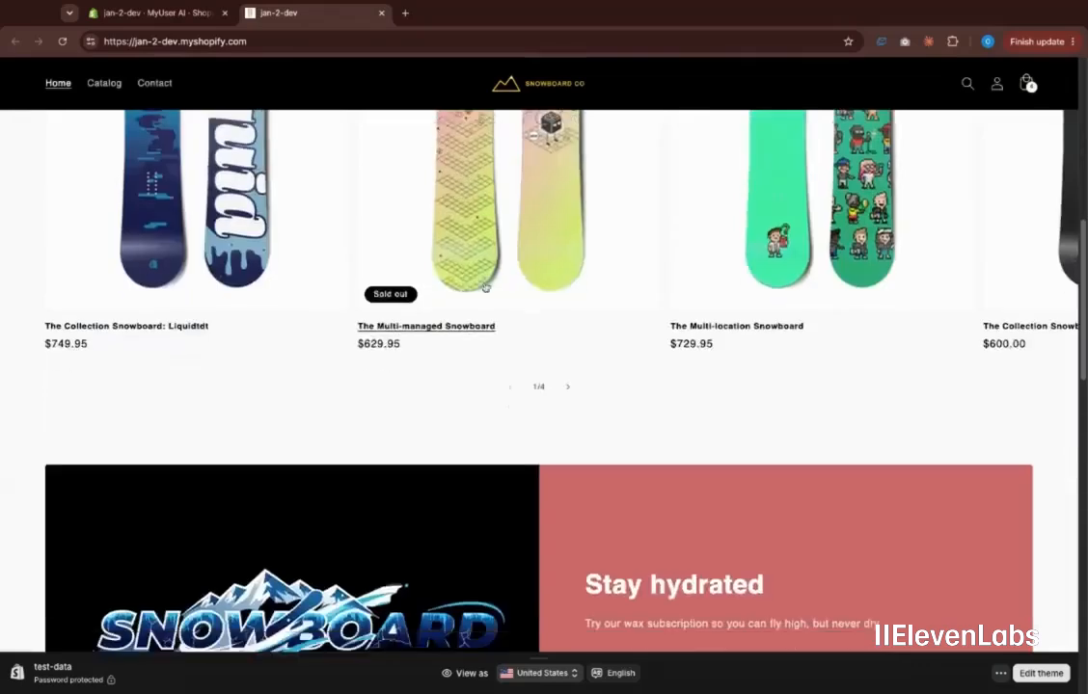
scroll(555, 287, "up", 1)
left_click(800, 251)
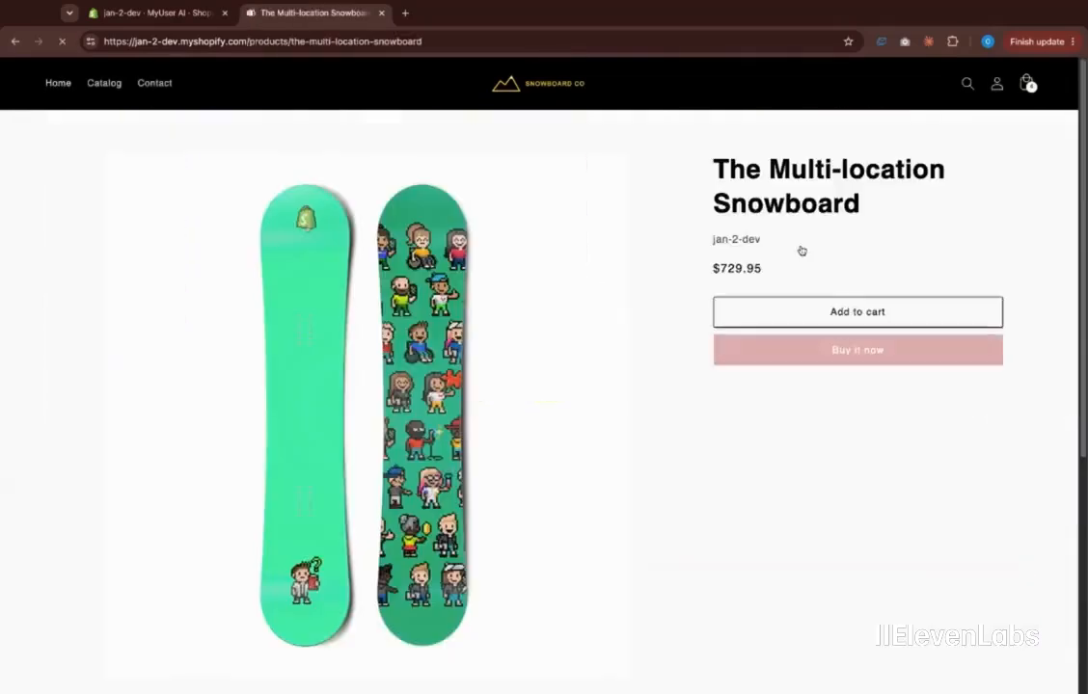
left_click(795, 312)
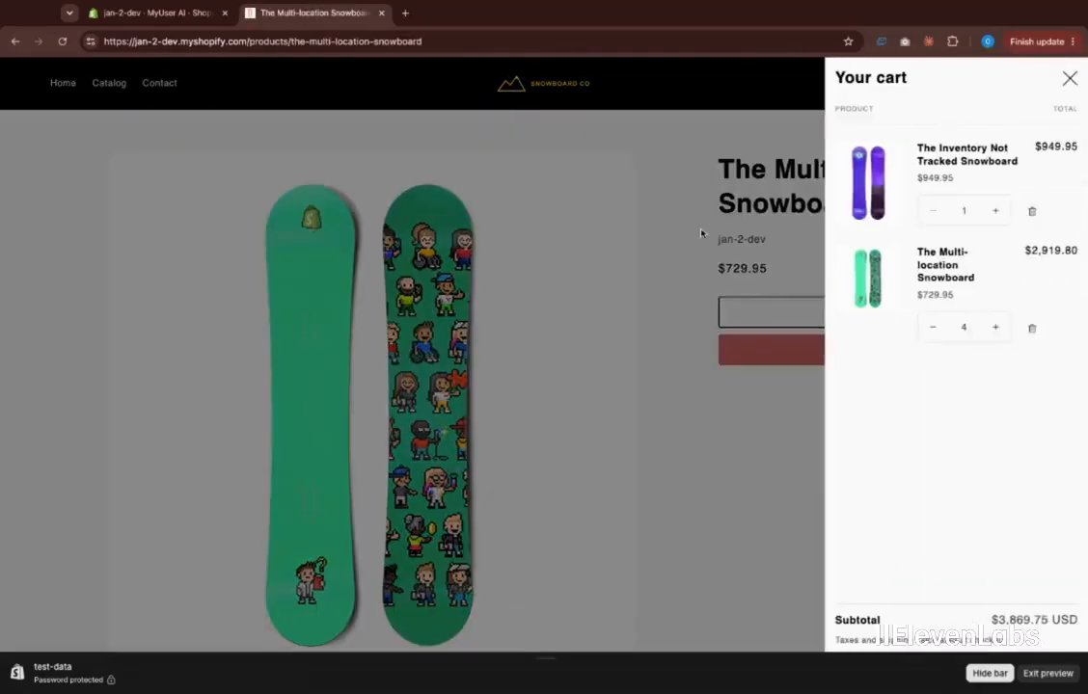
Search the store for 'green snowboards'
left_click(702, 234)
left_click(965, 84)
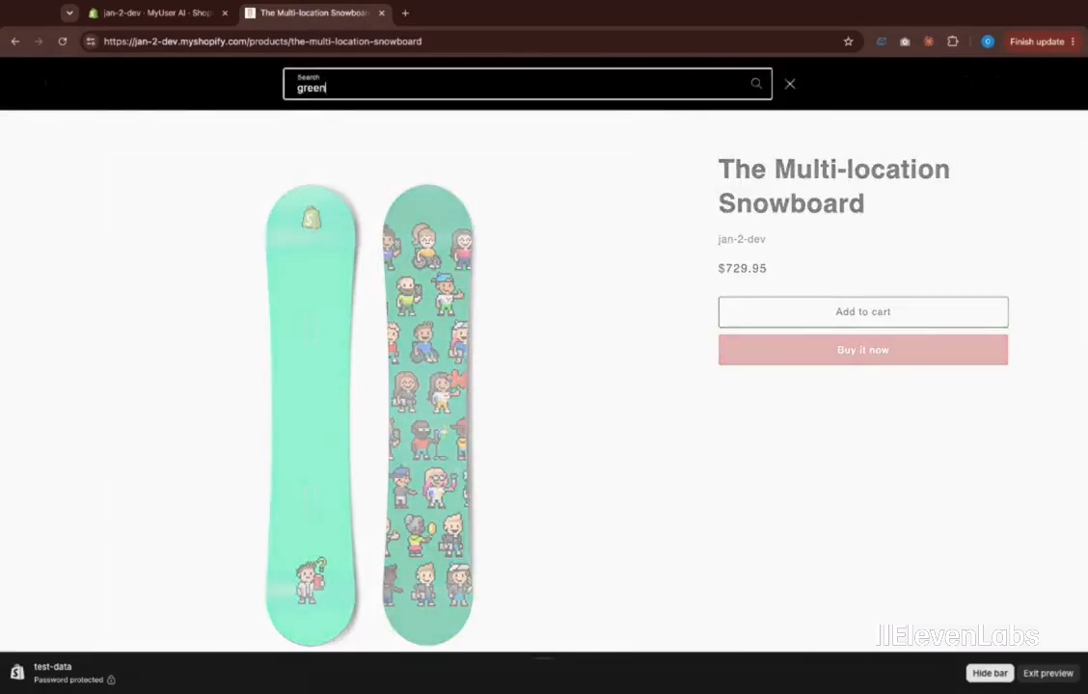
key("Return")
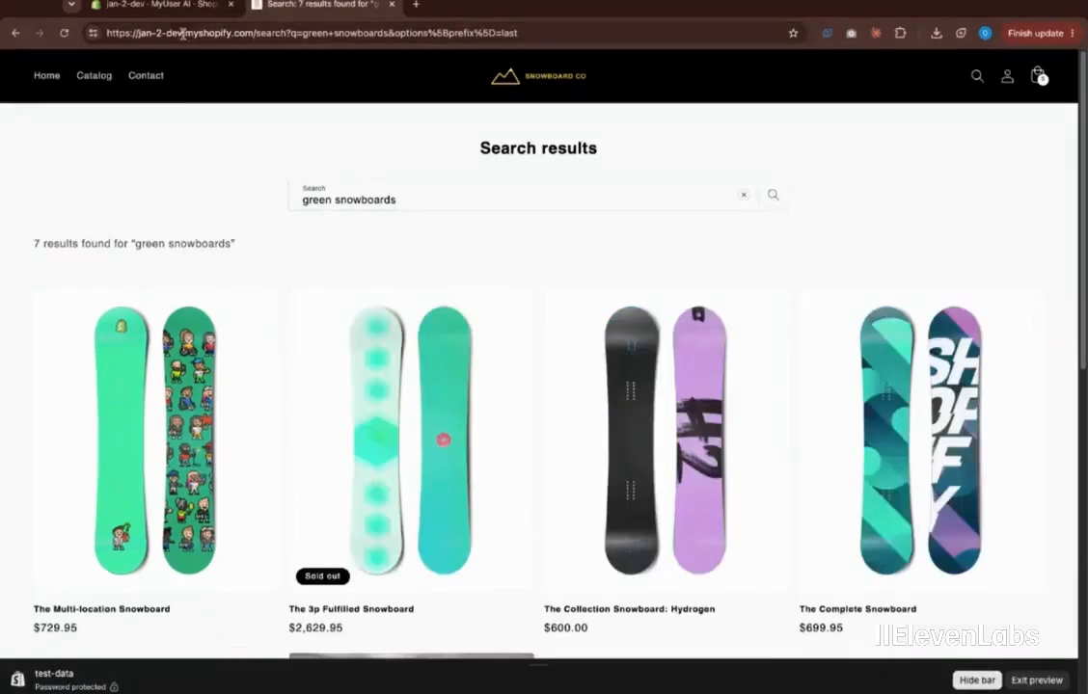
Open the first scheduled SMS in MyUser AI Messages and have the AI add urgency to it
left_click(175, 12)
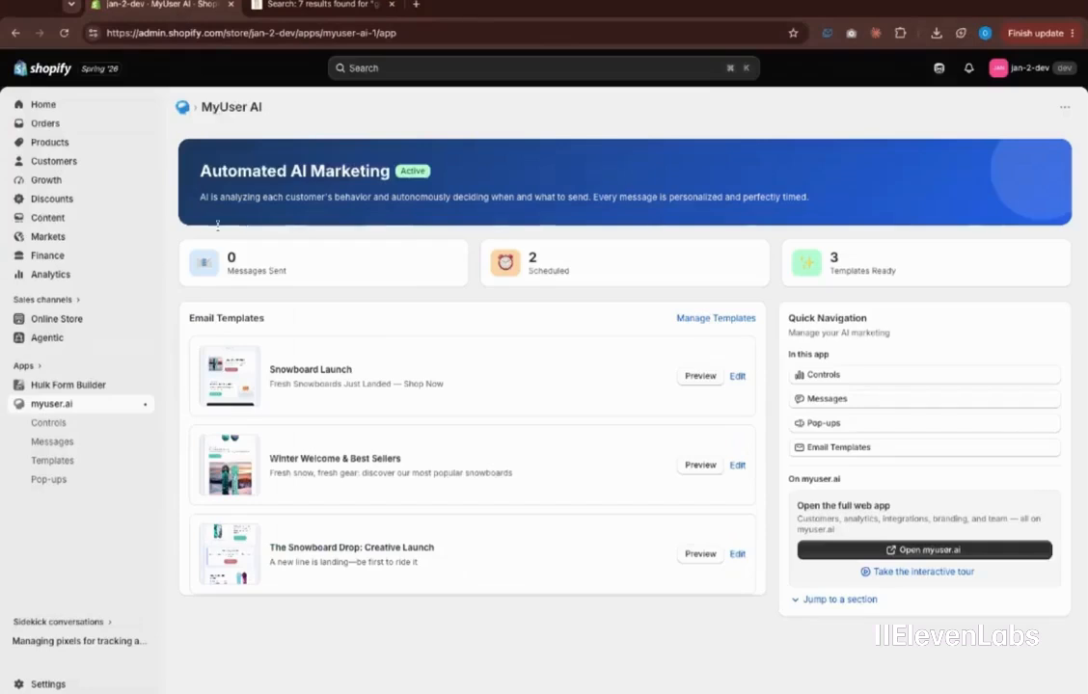
left_click(93, 442)
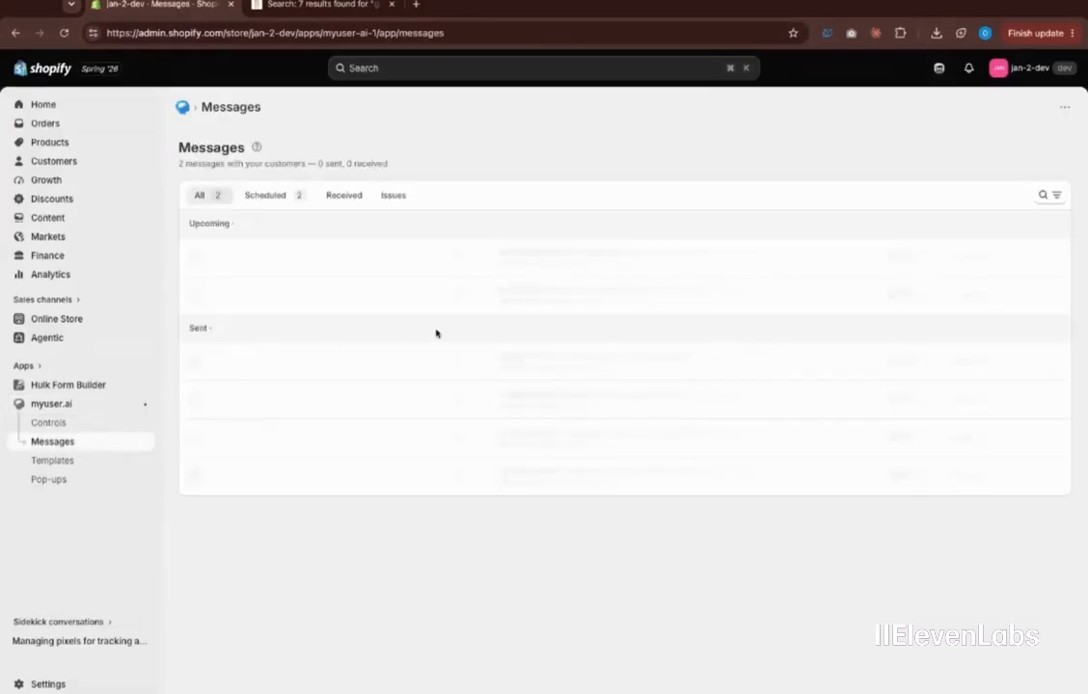
left_click(443, 290)
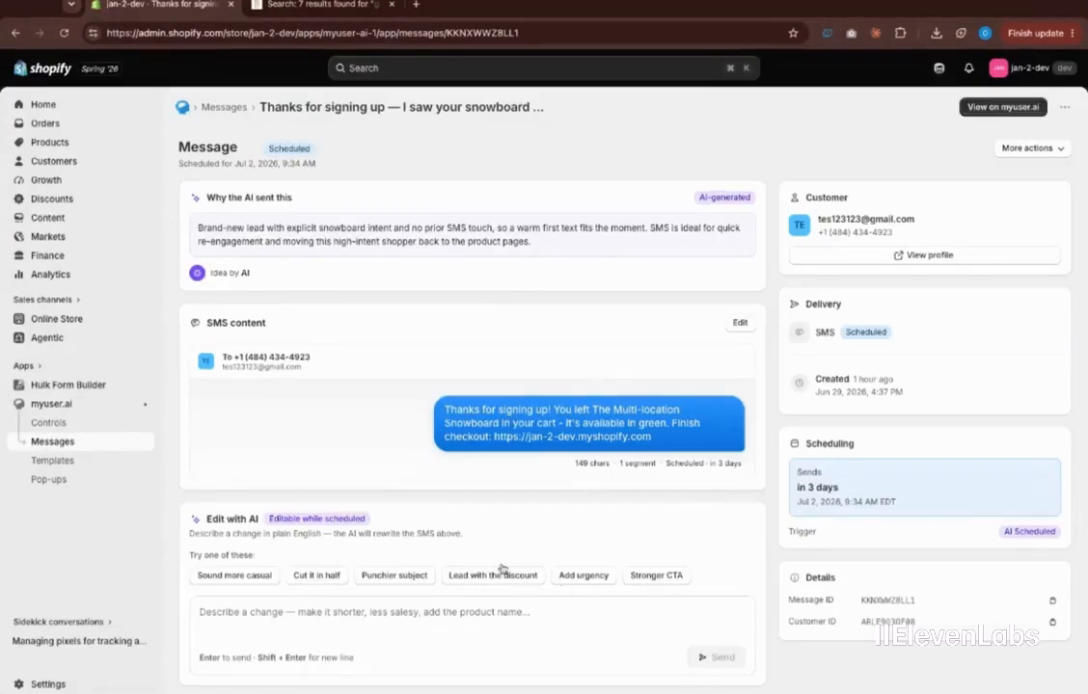
left_click(599, 576)
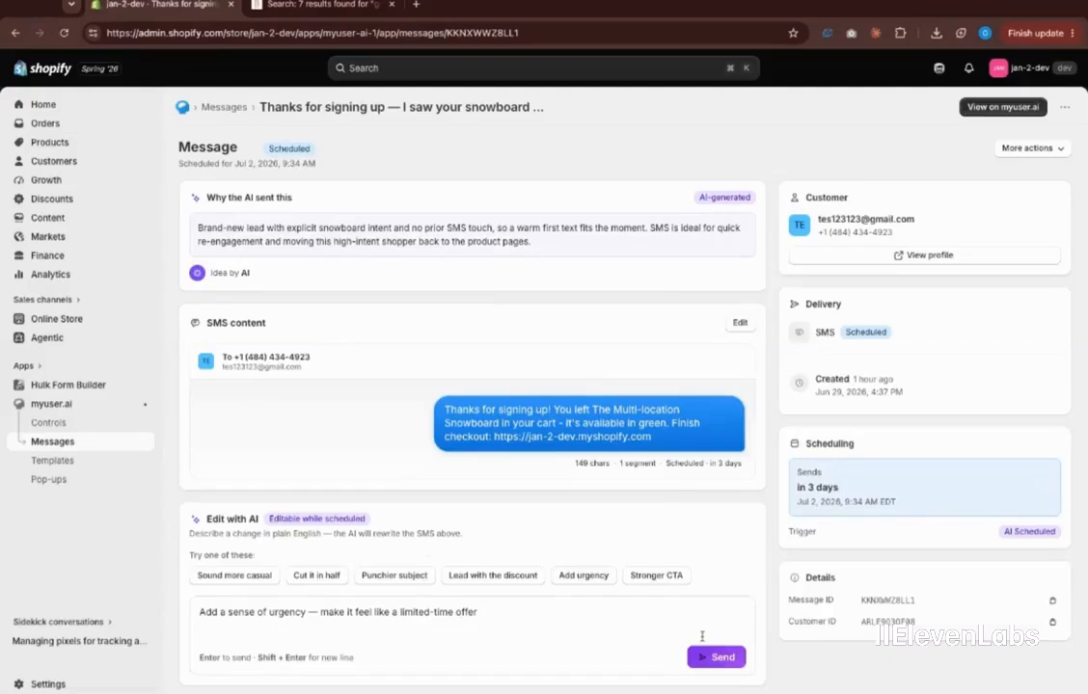
left_click(715, 657)
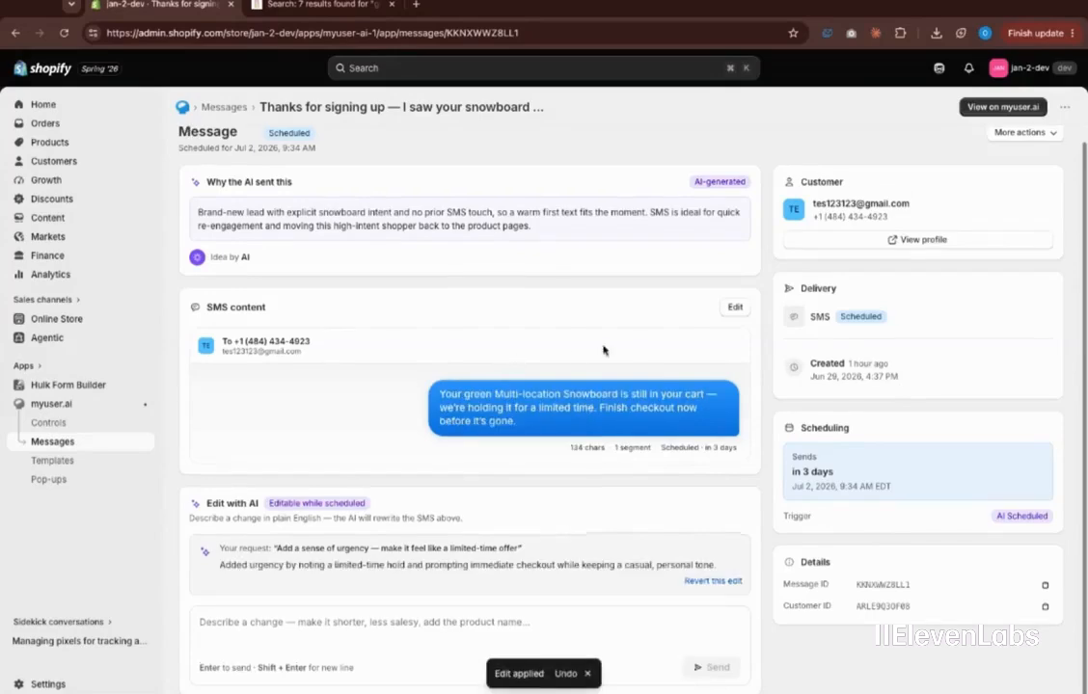
Reschedule the SMS to send on 07/08/2026
scroll(690, 330, "up", 1)
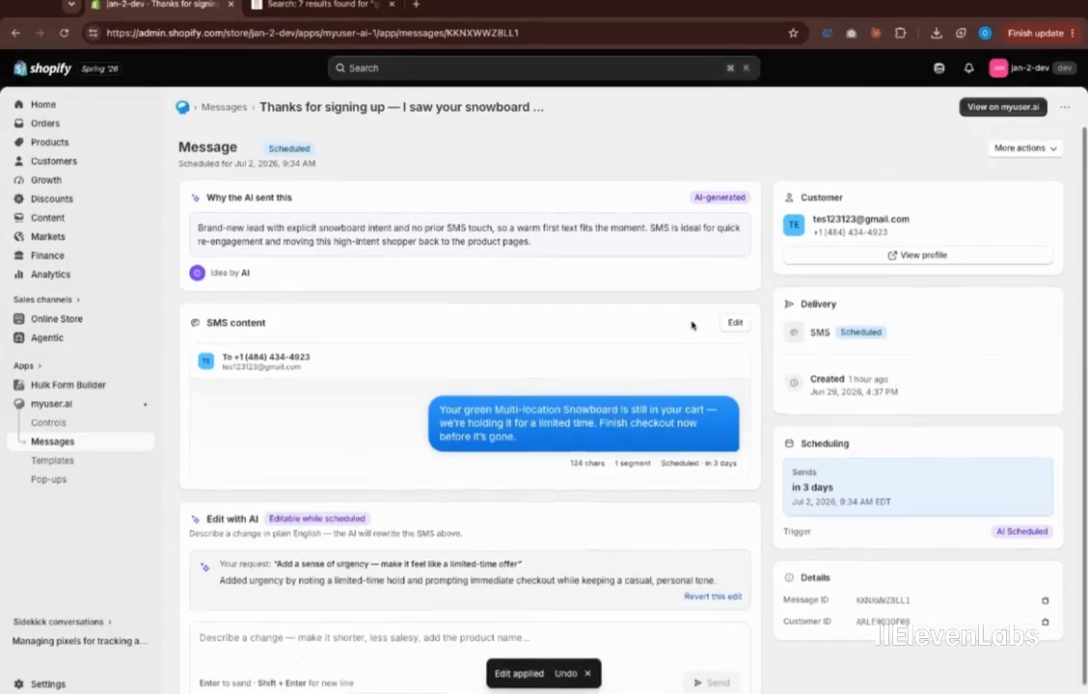
left_click_drag(517, 437, 904, 351)
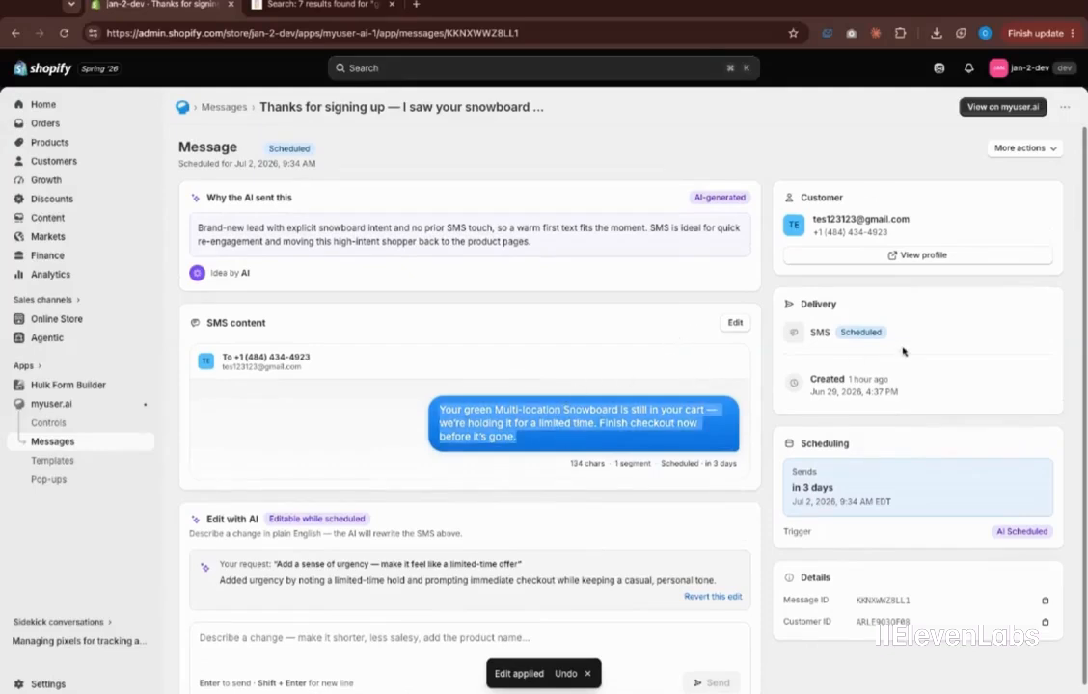
left_click(1019, 148)
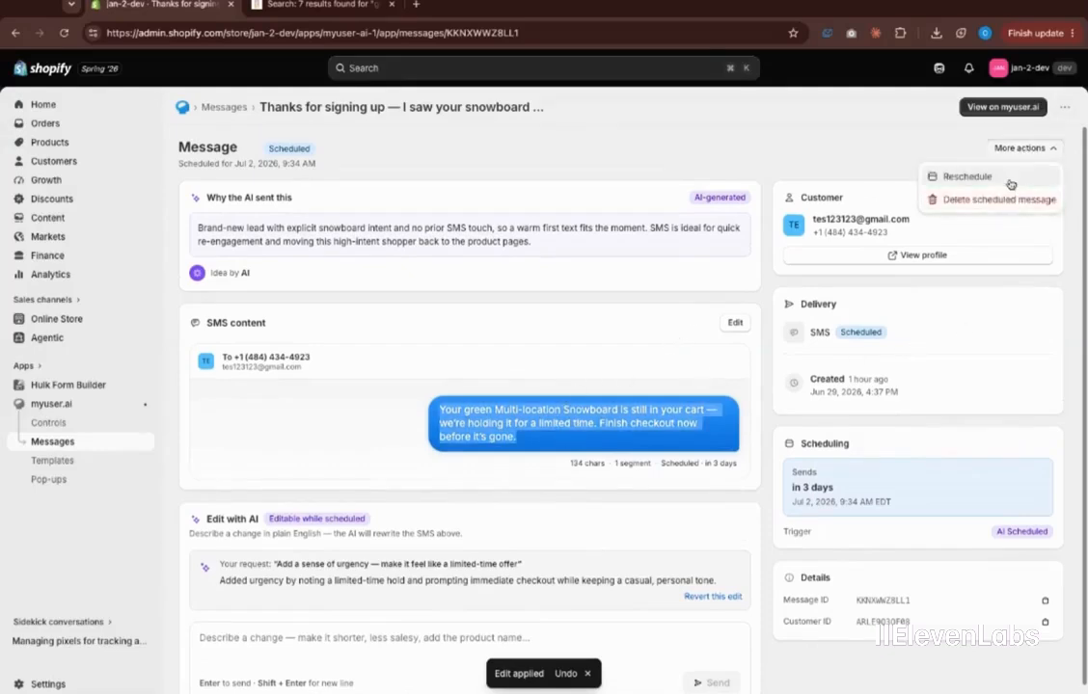
left_click(873, 168)
left_click(503, 441)
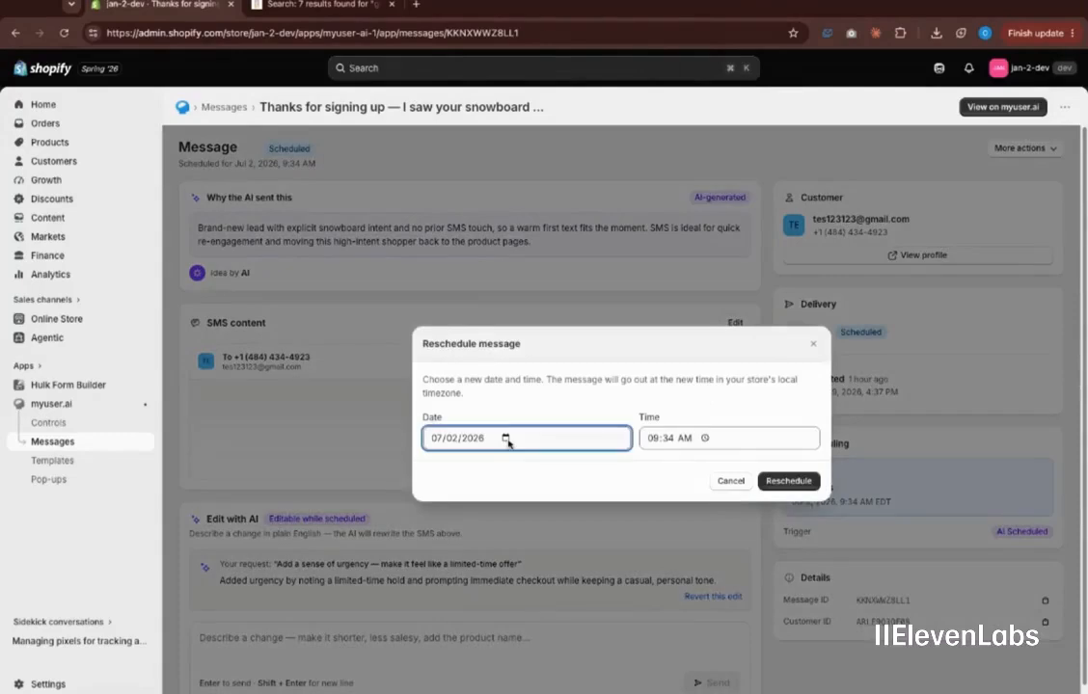
left_click(521, 519)
left_click(785, 481)
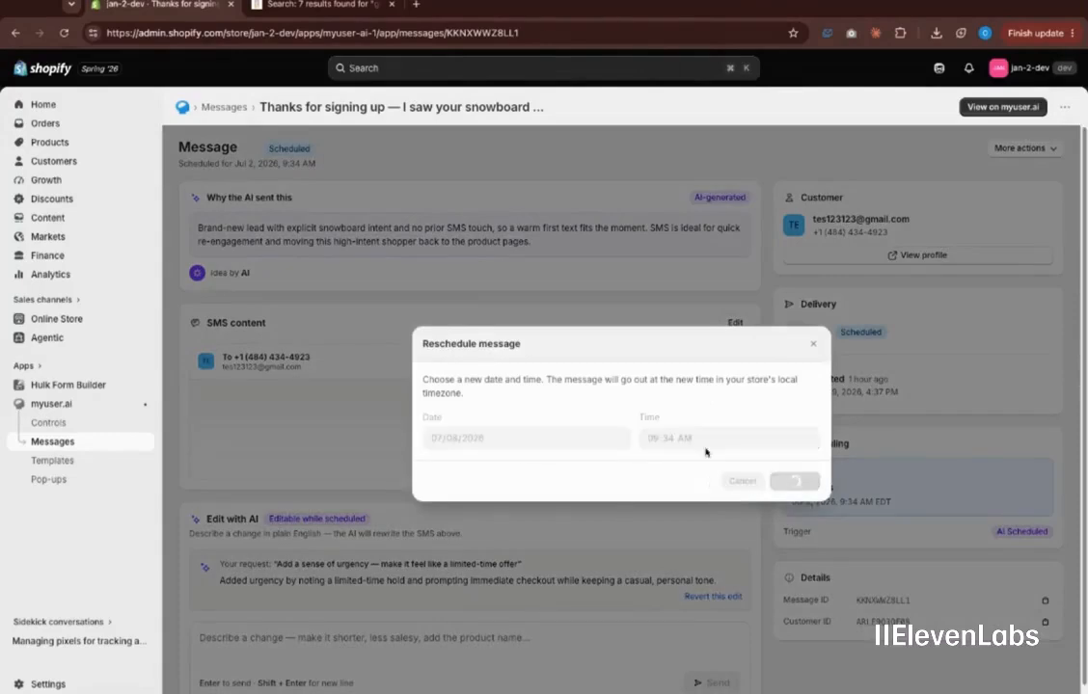
Select and review the rewritten SMS text and the AI's reasoning paragraph
triple_click(691, 406)
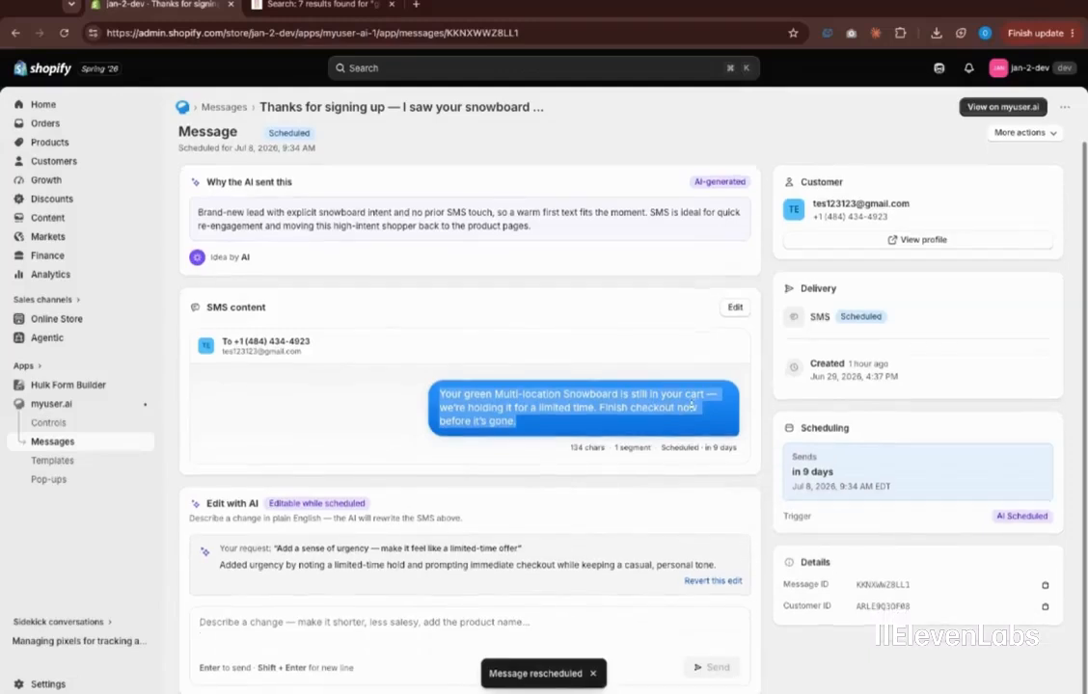
scroll(696, 377, "up", 1)
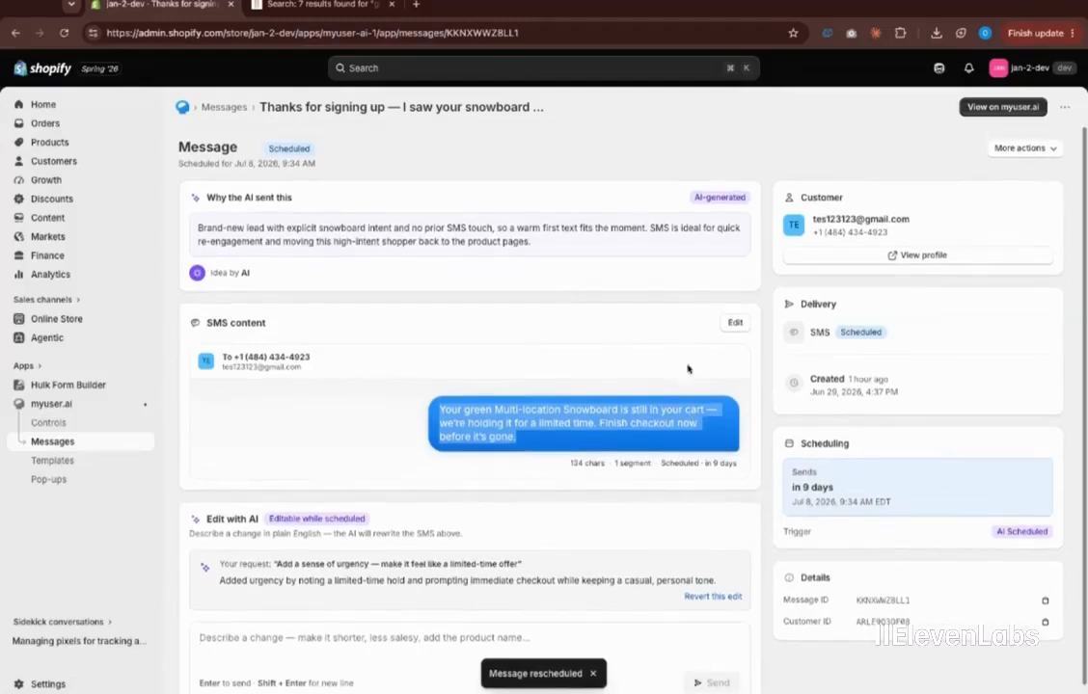
triple_click(337, 239)
left_click(425, 244)
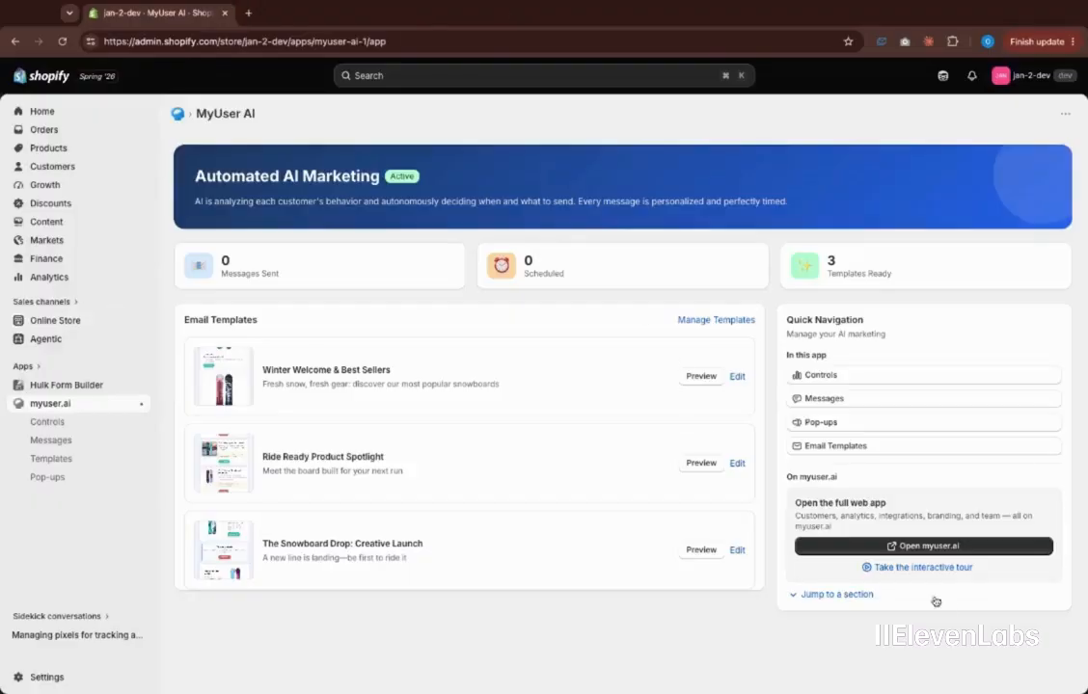
Open the first customer's profile from Customers and review its timeline session summary
left_click(894, 548)
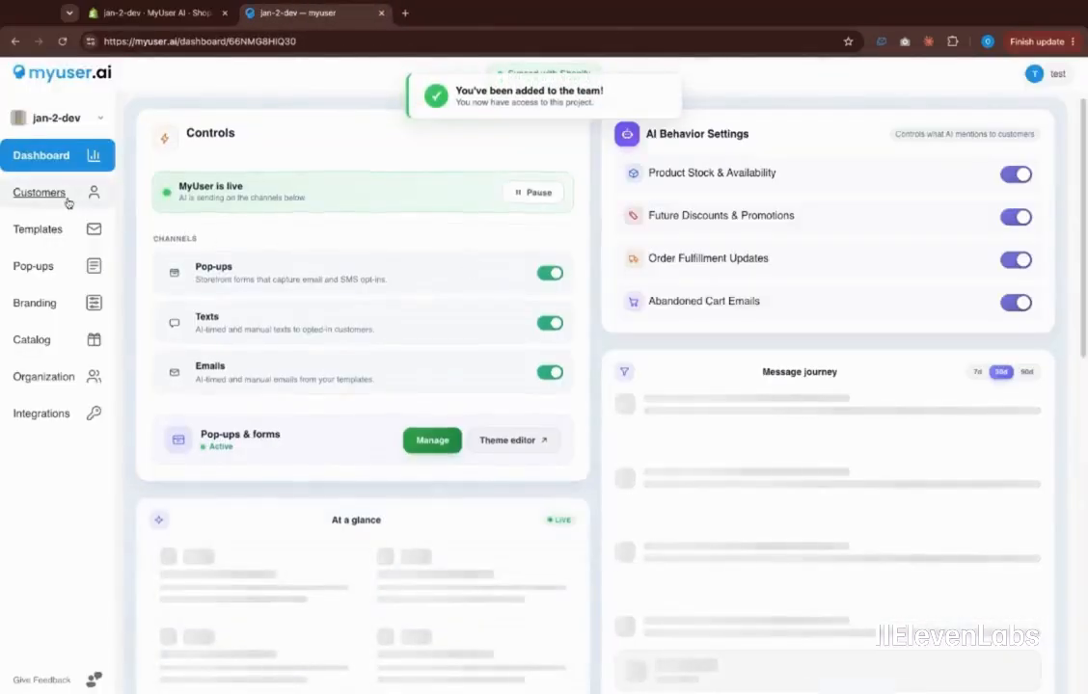
left_click(67, 196)
left_click(361, 234)
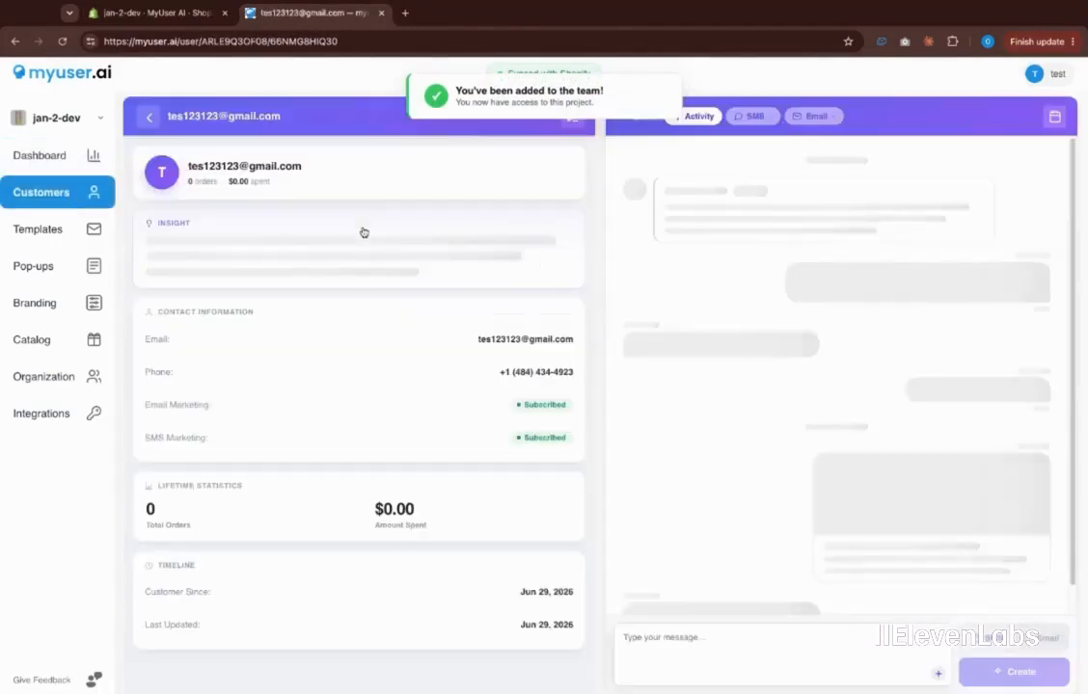
scroll(811, 393, "up", 2)
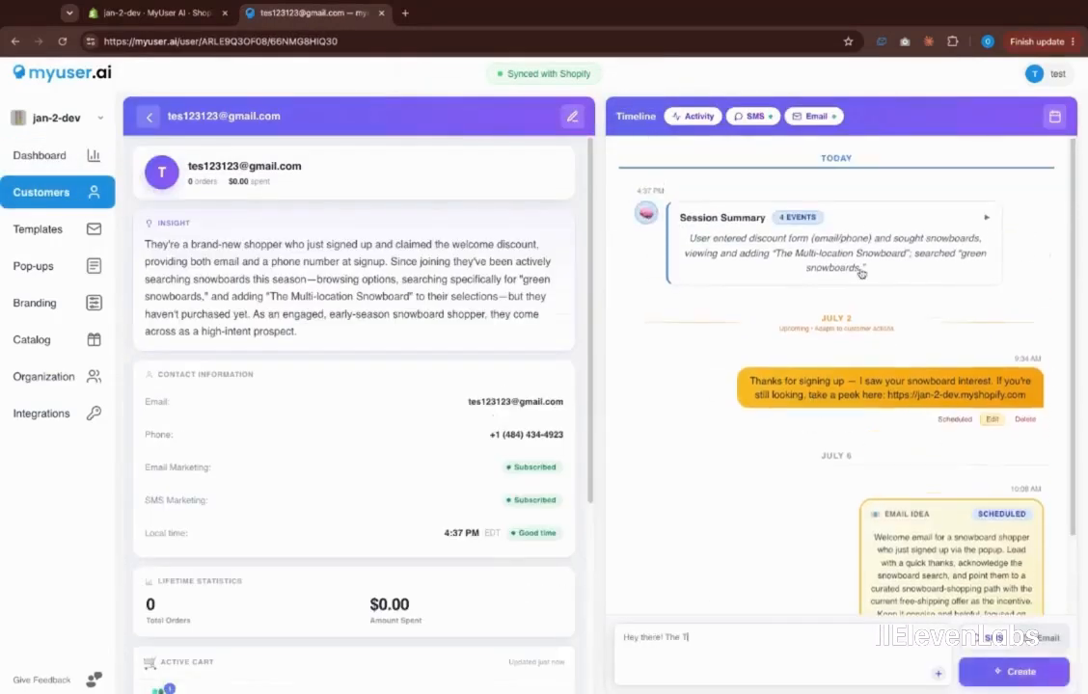
left_click(869, 224)
mouse_move(850, 268)
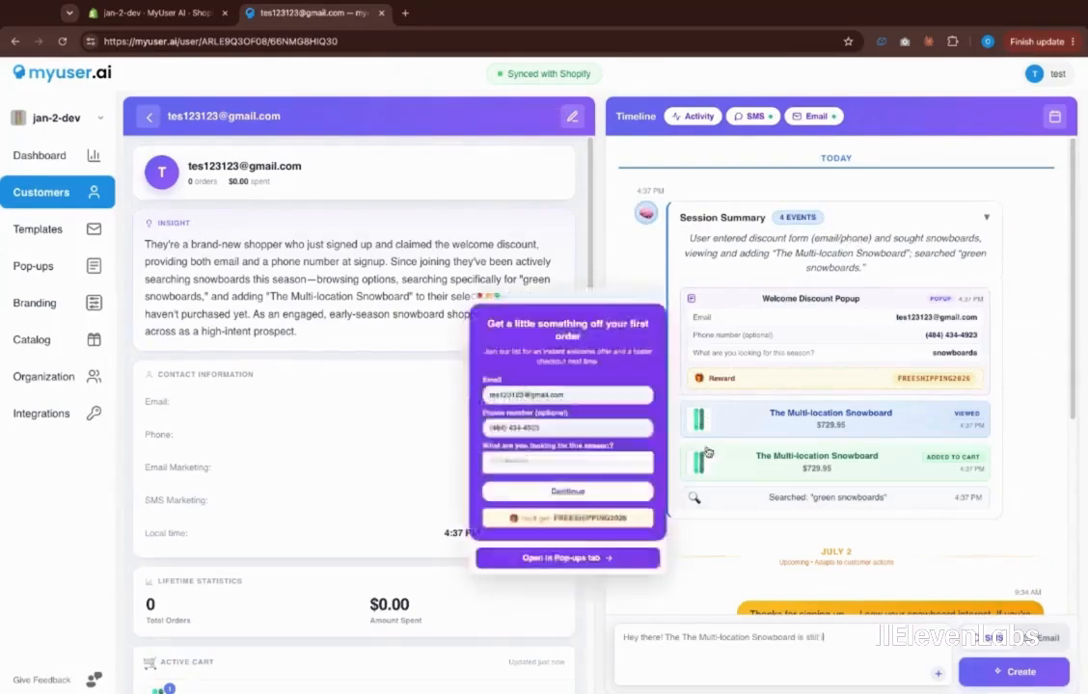
left_click(851, 279)
scroll(852, 282, "down", 2)
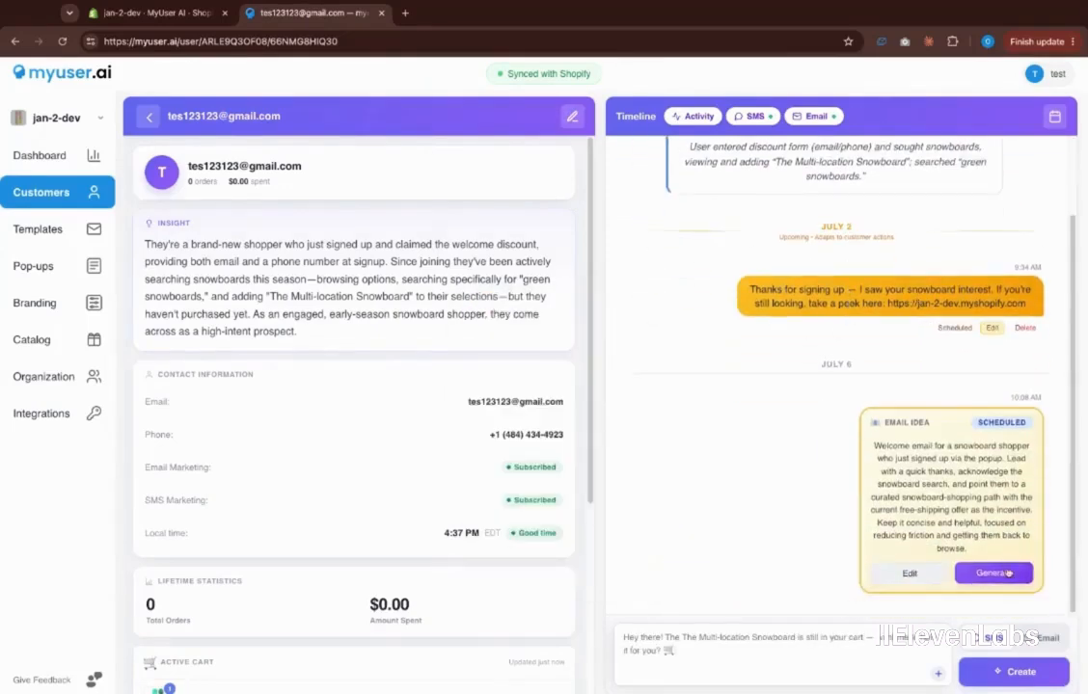
Generate the scheduled July 6 email now and open it for editing
left_click(993, 572)
left_click(639, 490)
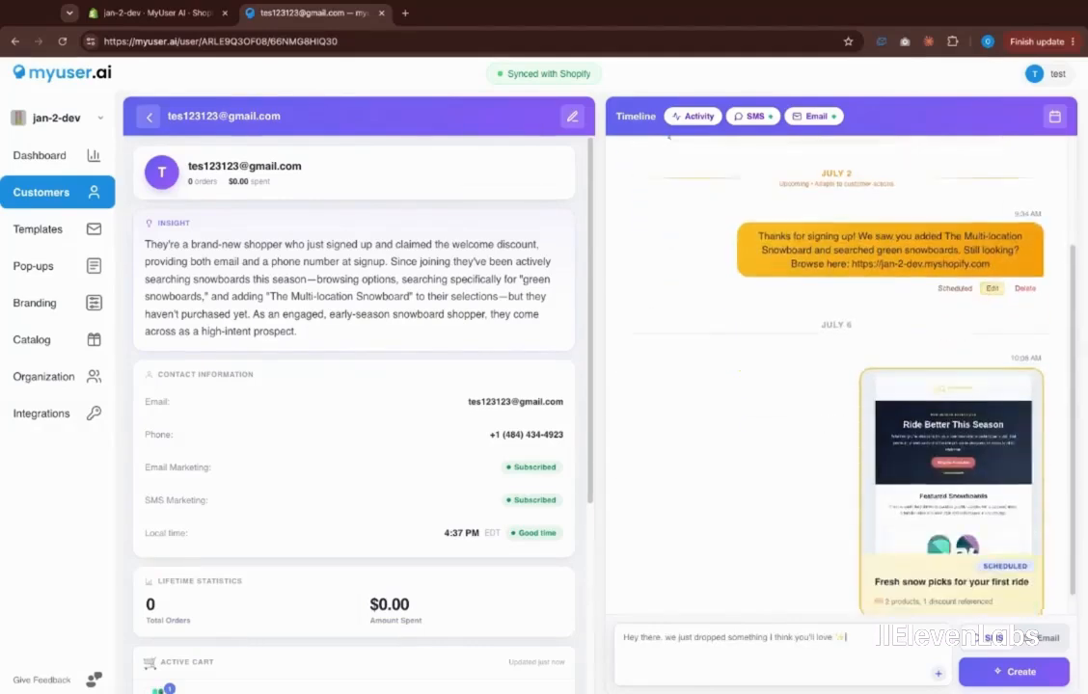
left_click(962, 403)
AI-Enhance the July 6 email to 'Your next snowboard pick: The Complete Snowboard + Oxygen', then close it
scroll(541, 350, "down", 5)
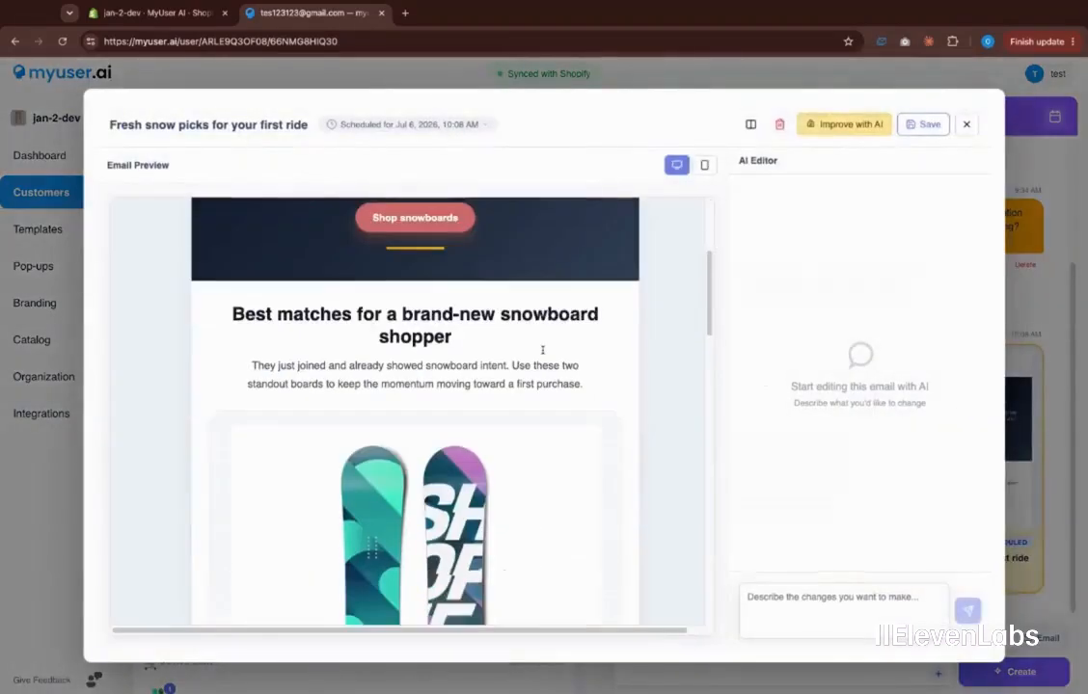
scroll(542, 350, "down", 6)
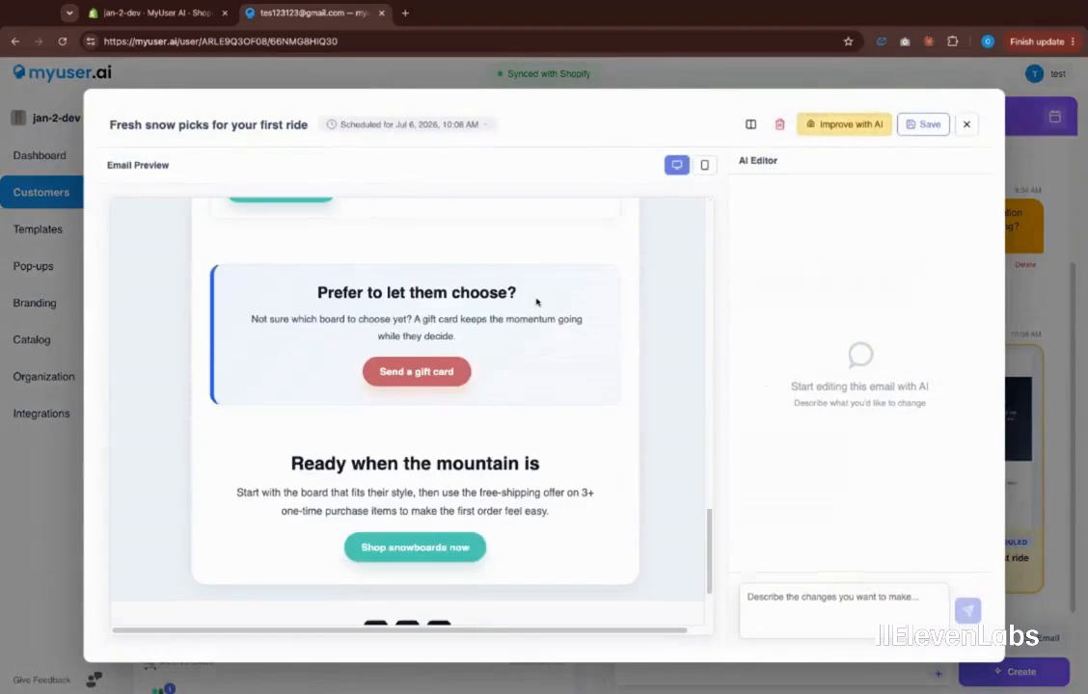
scroll(537, 301, "down", 2)
left_click(844, 123)
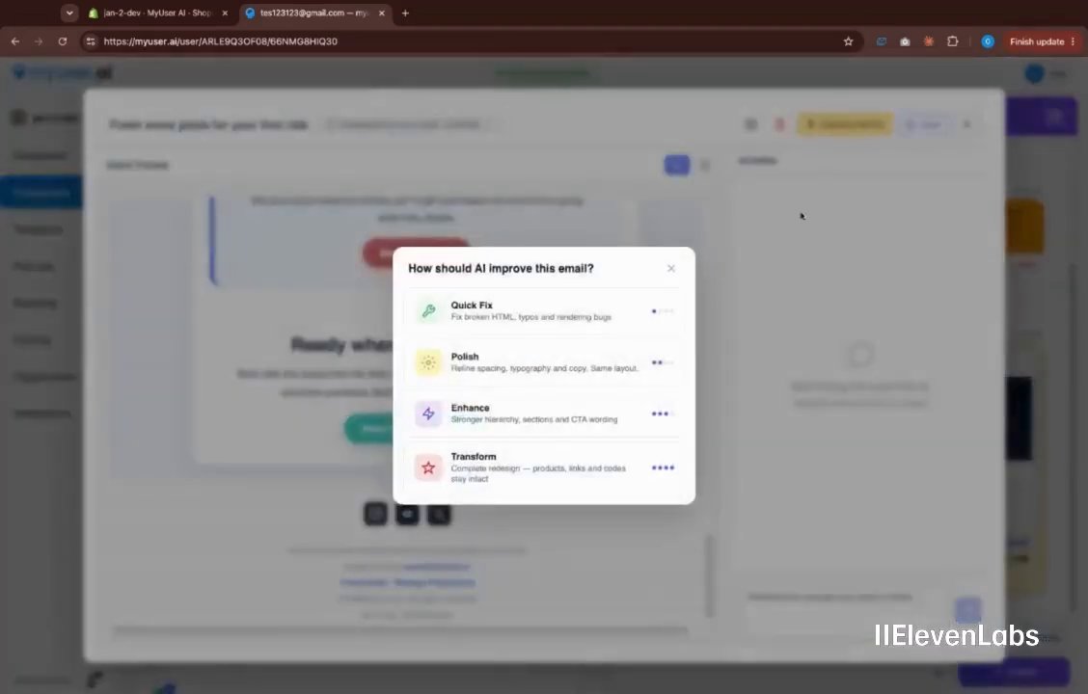
left_click(636, 429)
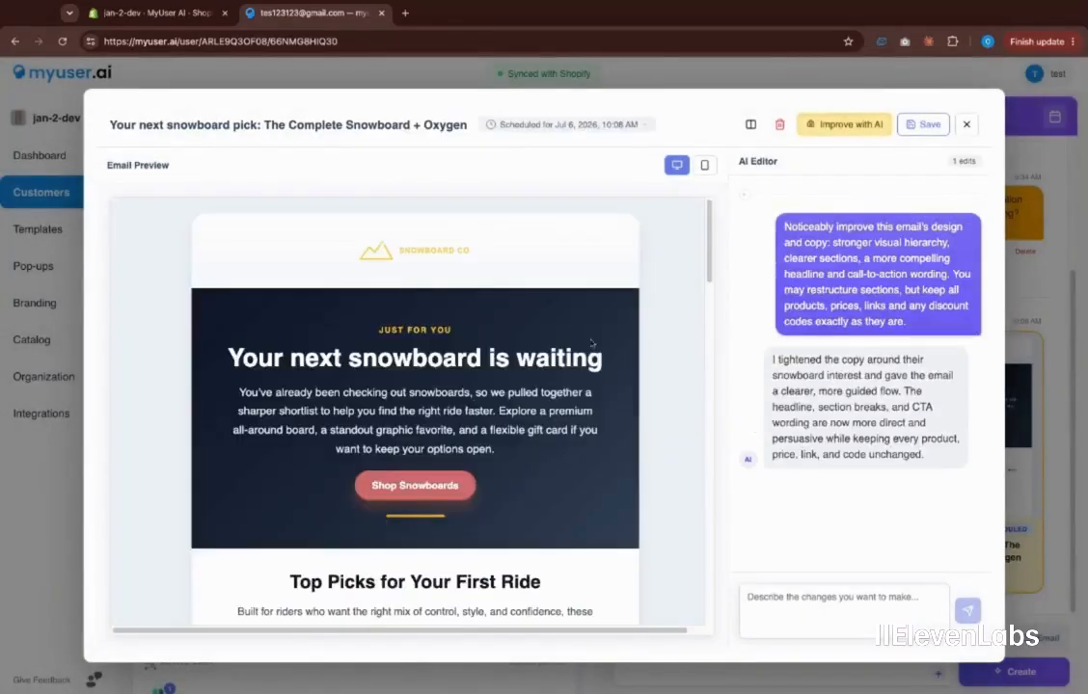
scroll(591, 343, "down", 15)
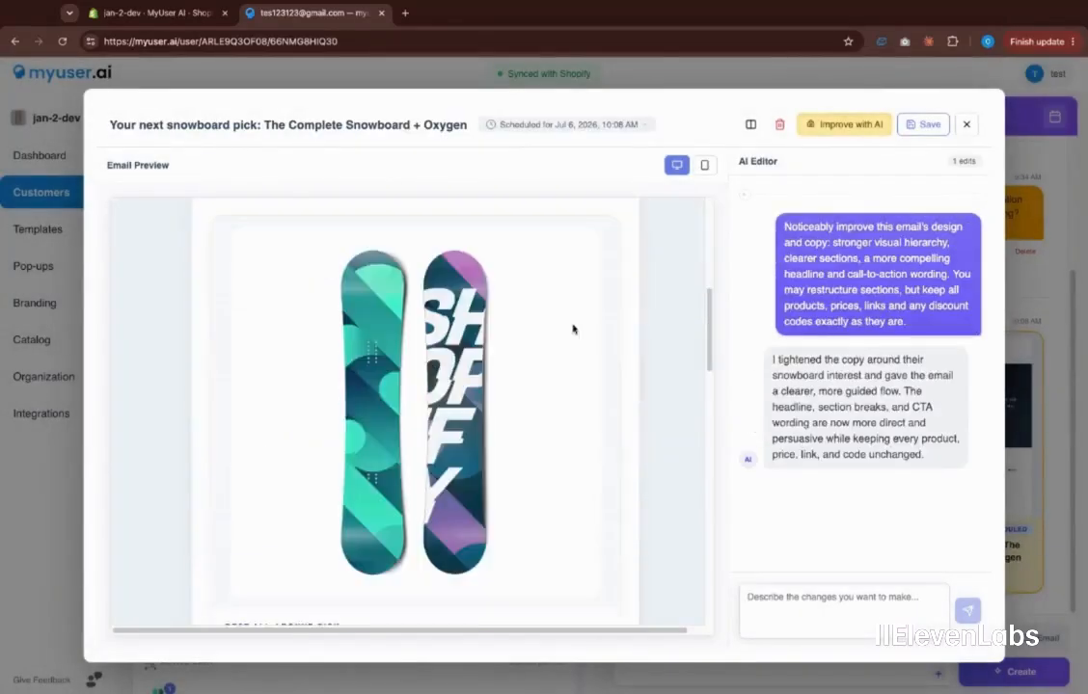
left_click(967, 126)
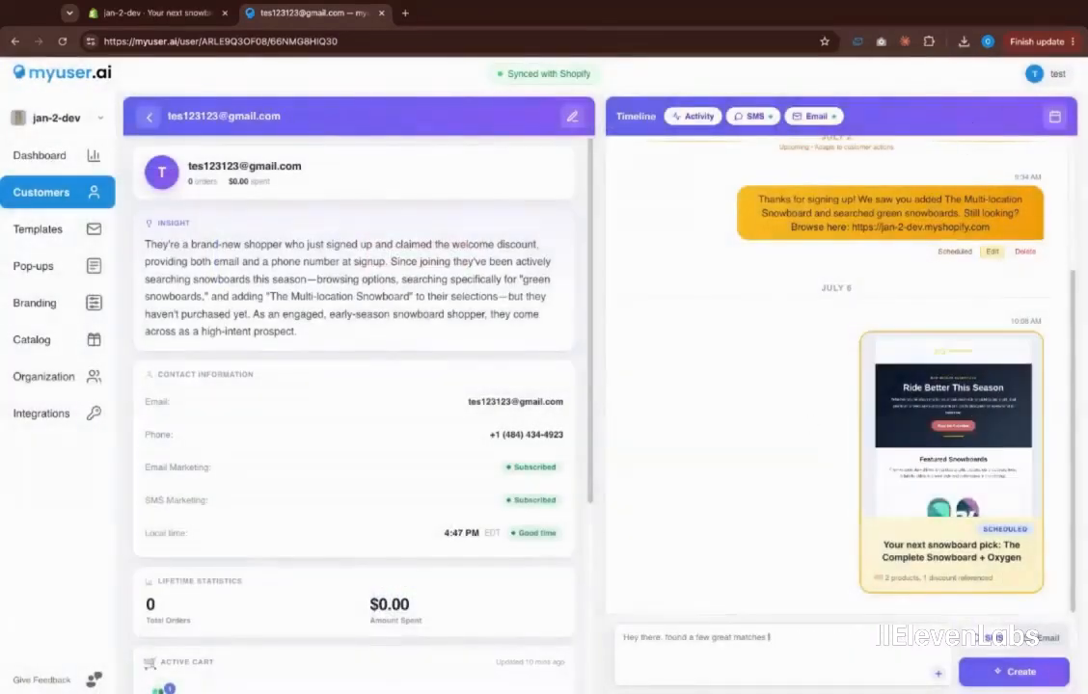
Start an email message and attach the Multi-location and Compare at Price snowboards
left_click(829, 637)
type("email selling the snowboards")
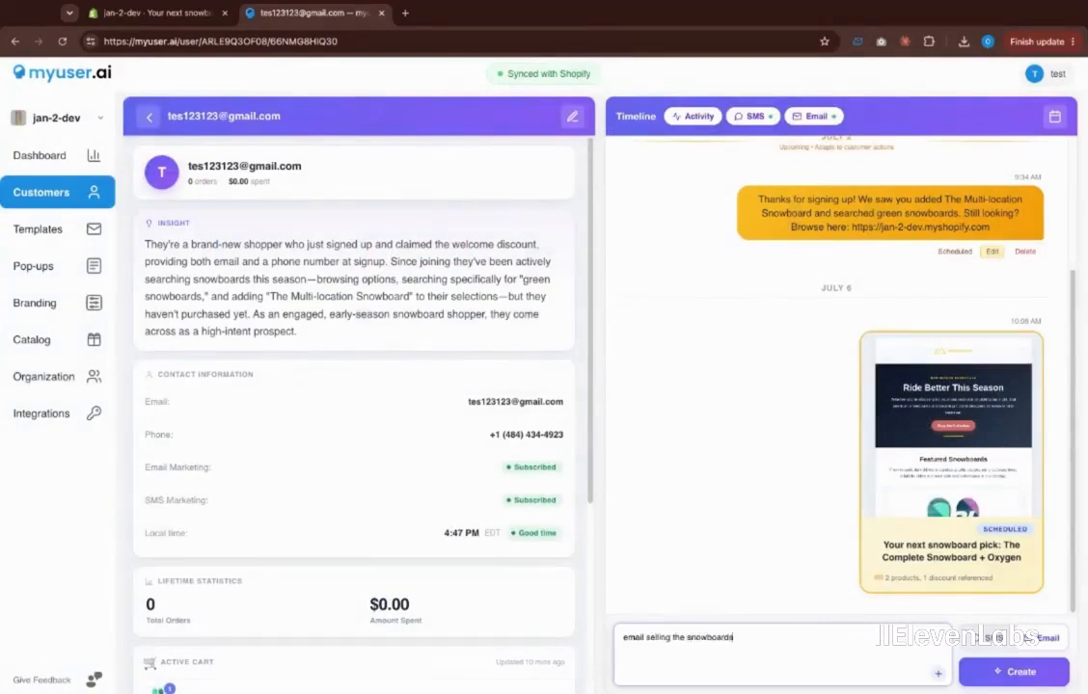
left_click(934, 676)
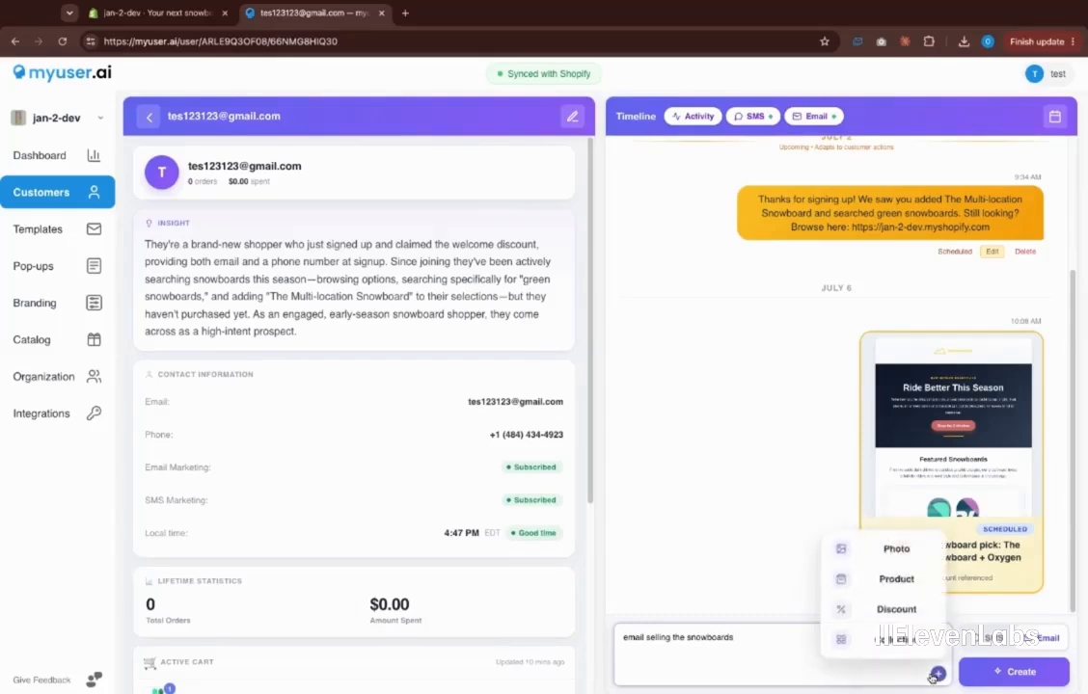
left_click(896, 579)
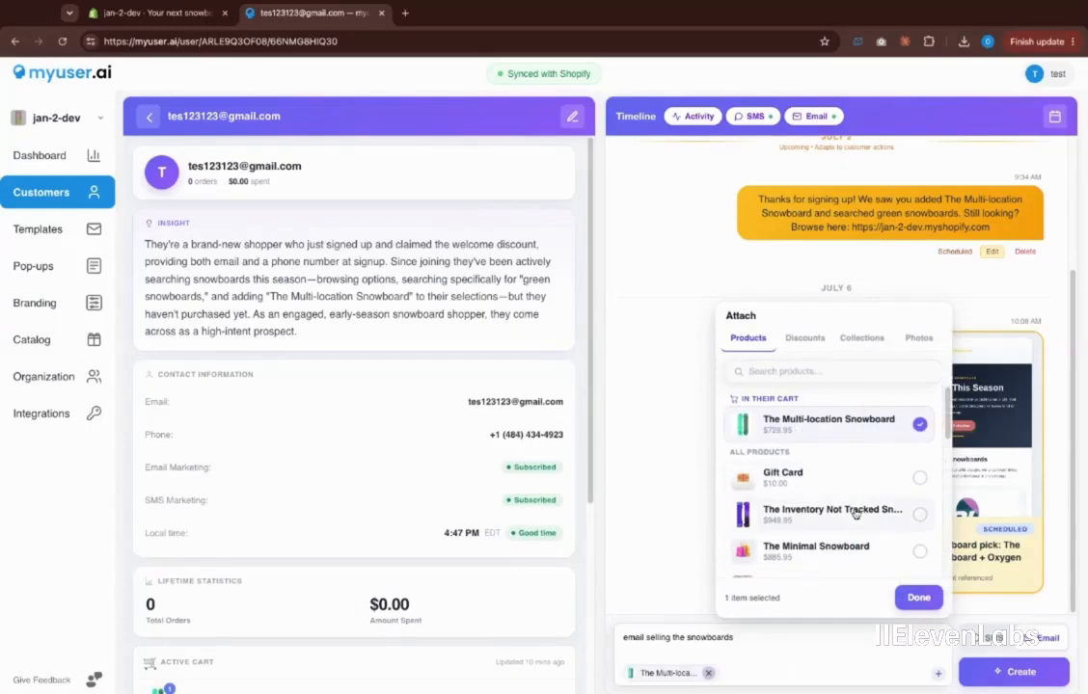
scroll(840, 476, "down", 3)
left_click(919, 494)
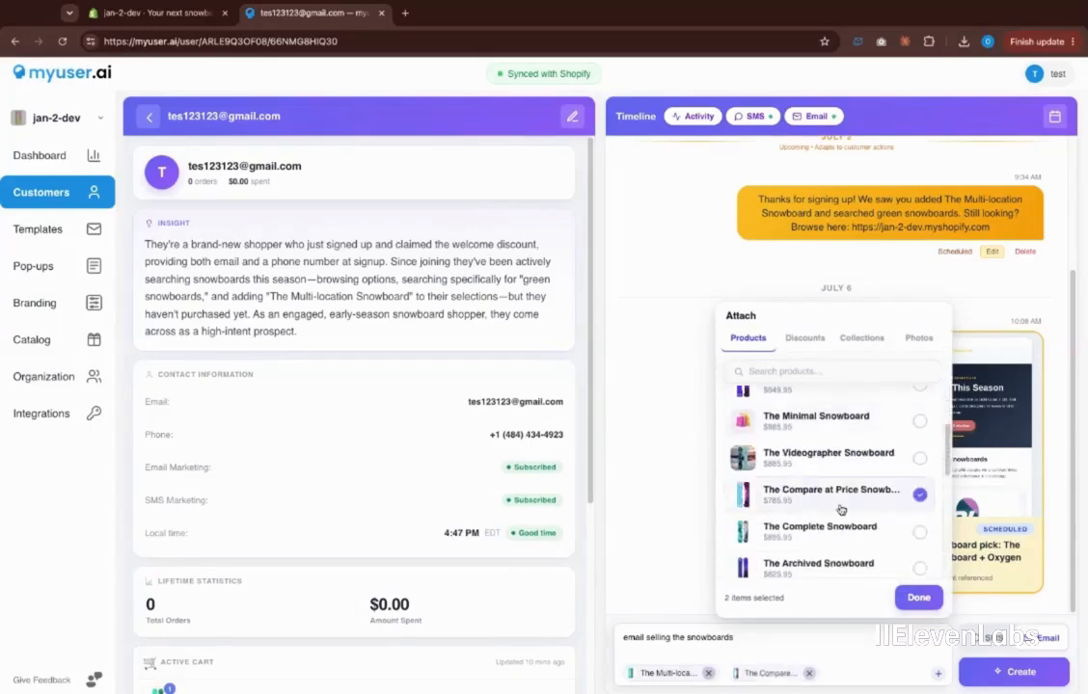
left_click(917, 597)
Generate the AI marketing email 'Fresh Snowboards Just Landed' and check both snowboard cards
left_click(1004, 672)
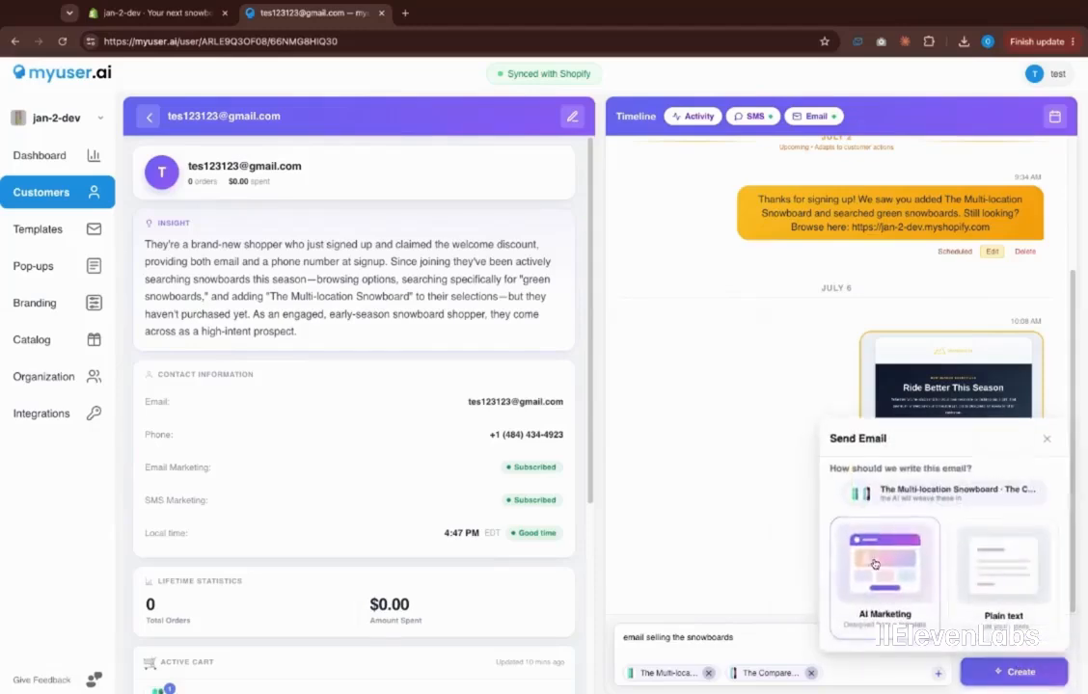
left_click(876, 564)
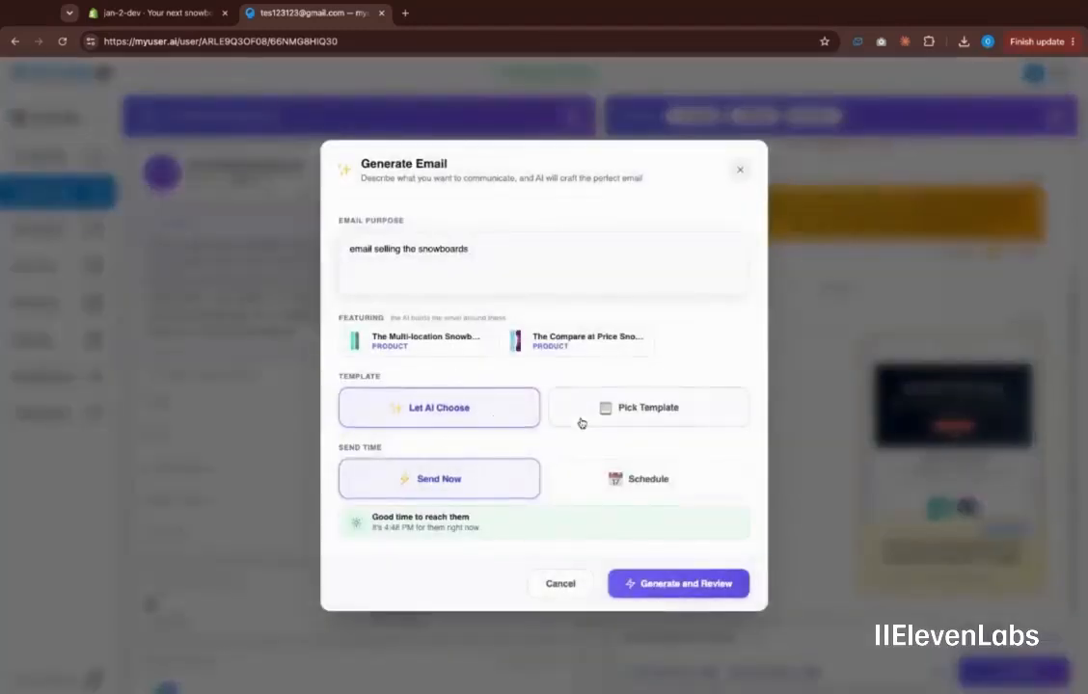
left_click(669, 583)
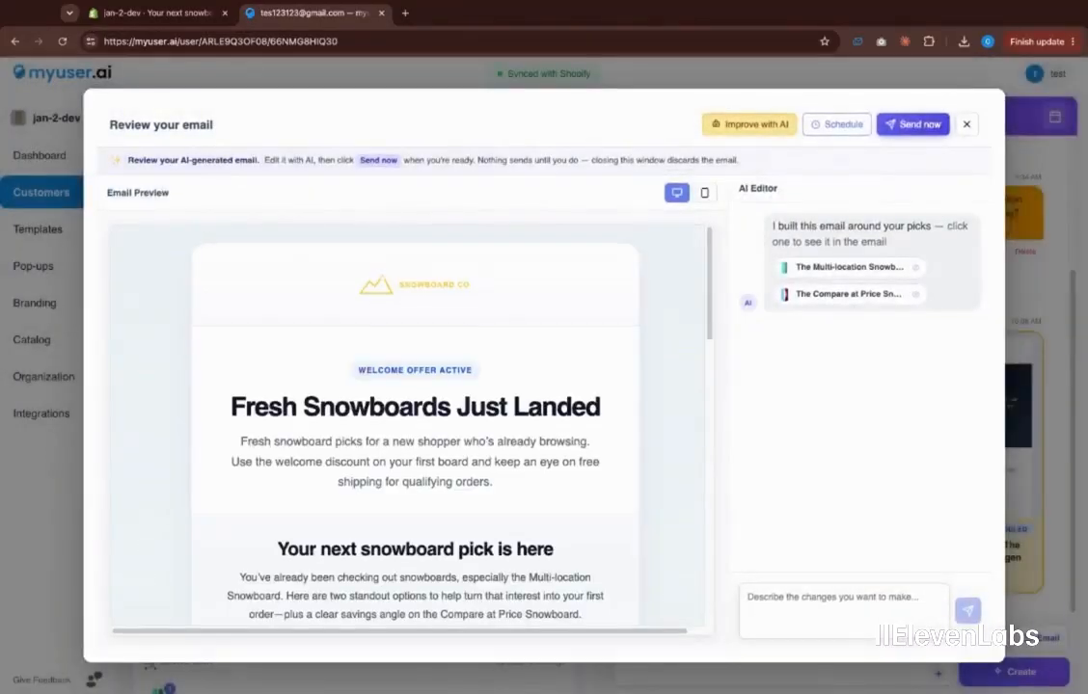
left_click(820, 267)
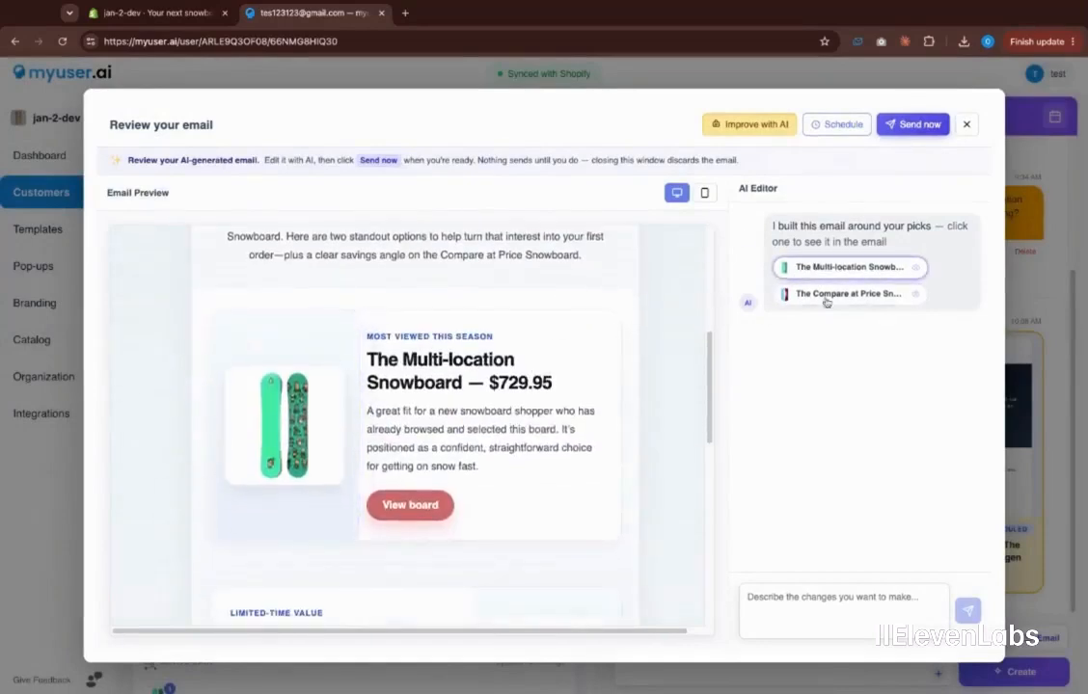
left_click(827, 295)
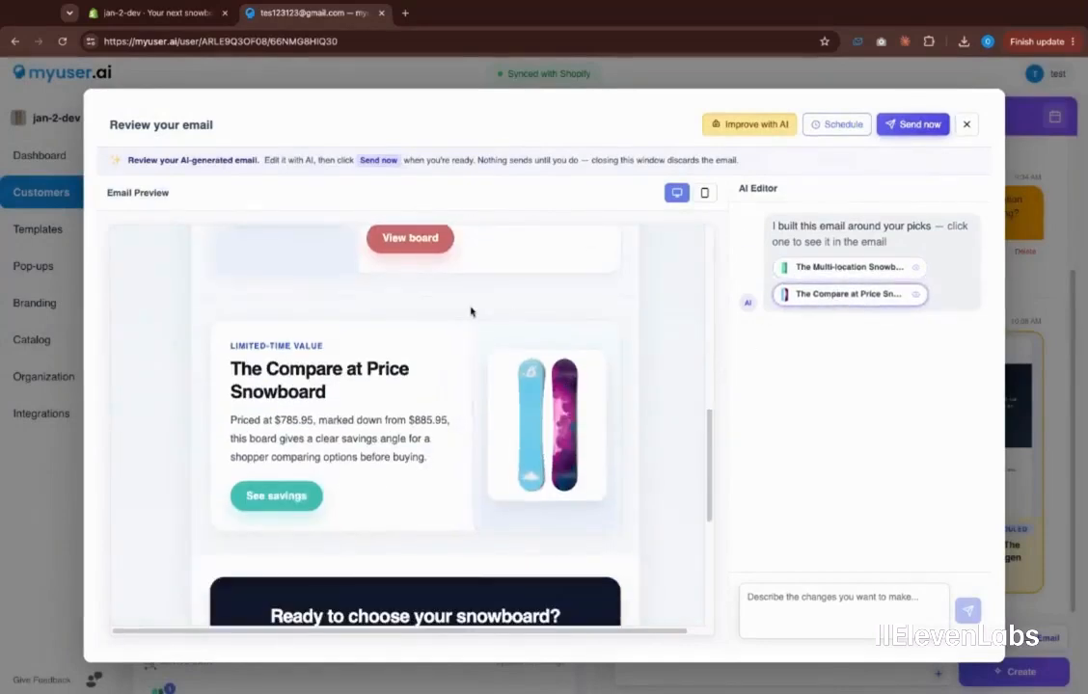
scroll(471, 311, "down", 4)
scroll(470, 311, "up", 10)
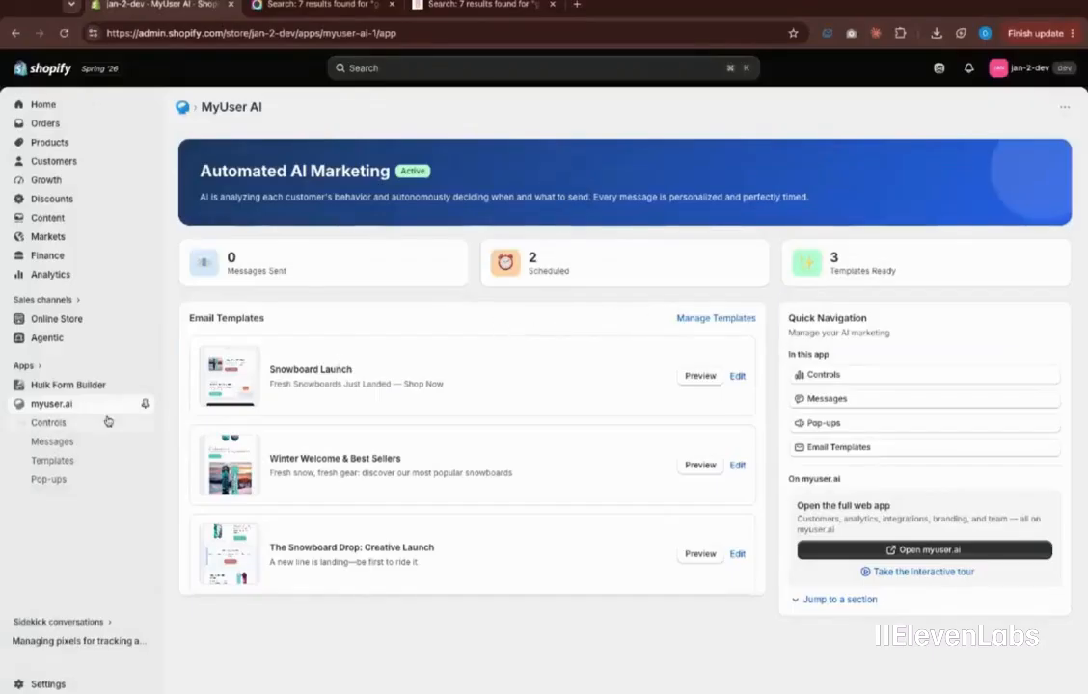
Review MyUser AI Controls: live automation with Pop-ups, Texts and Emails enabled
left_click(48, 423)
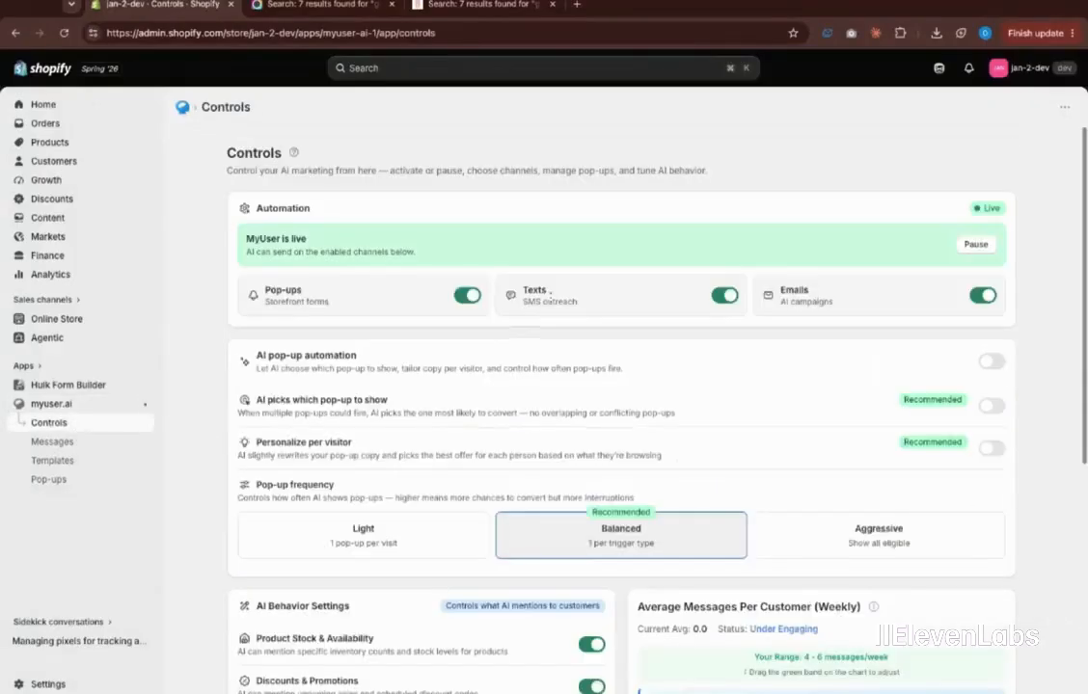
scroll(457, 302, "down", 1)
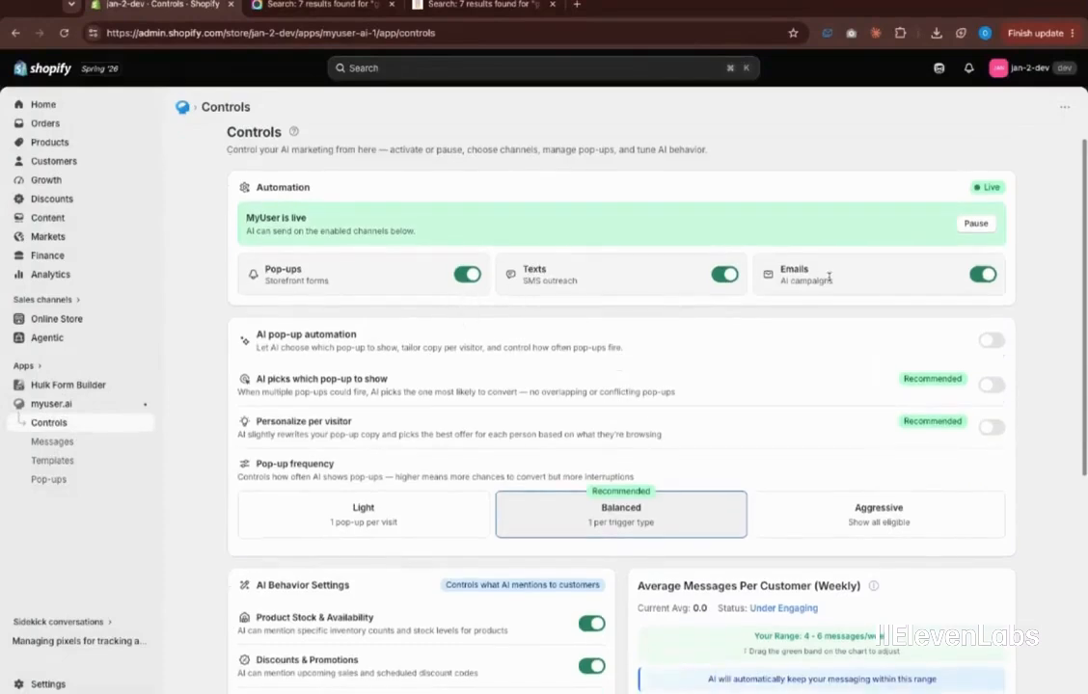
scroll(510, 276, "down", 2)
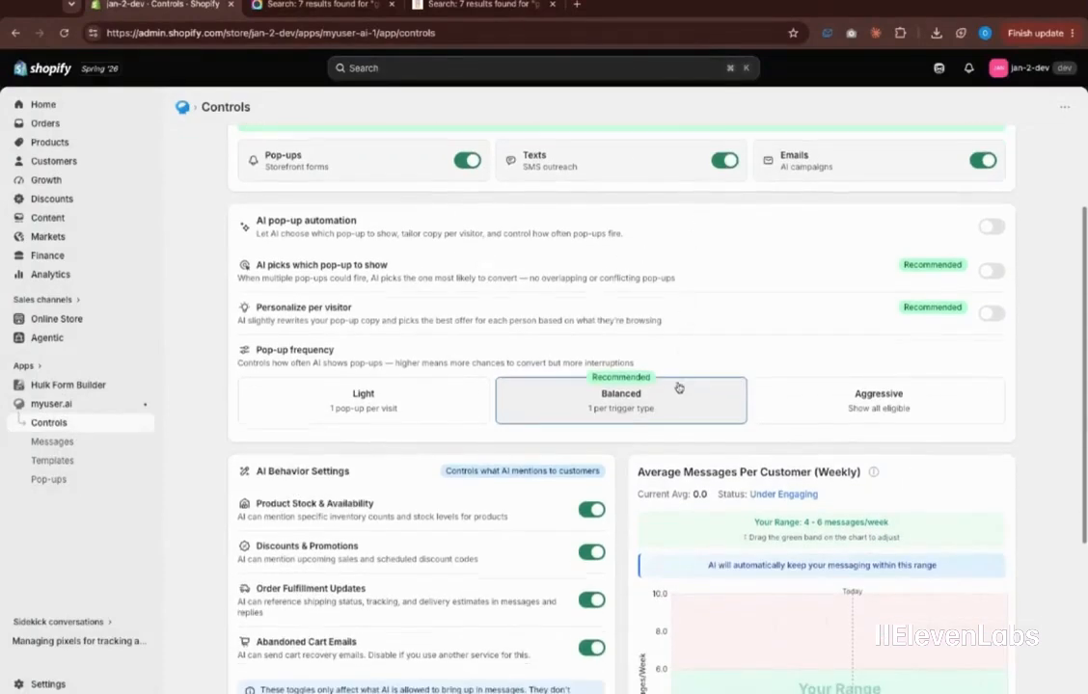
scroll(670, 384, "down", 5)
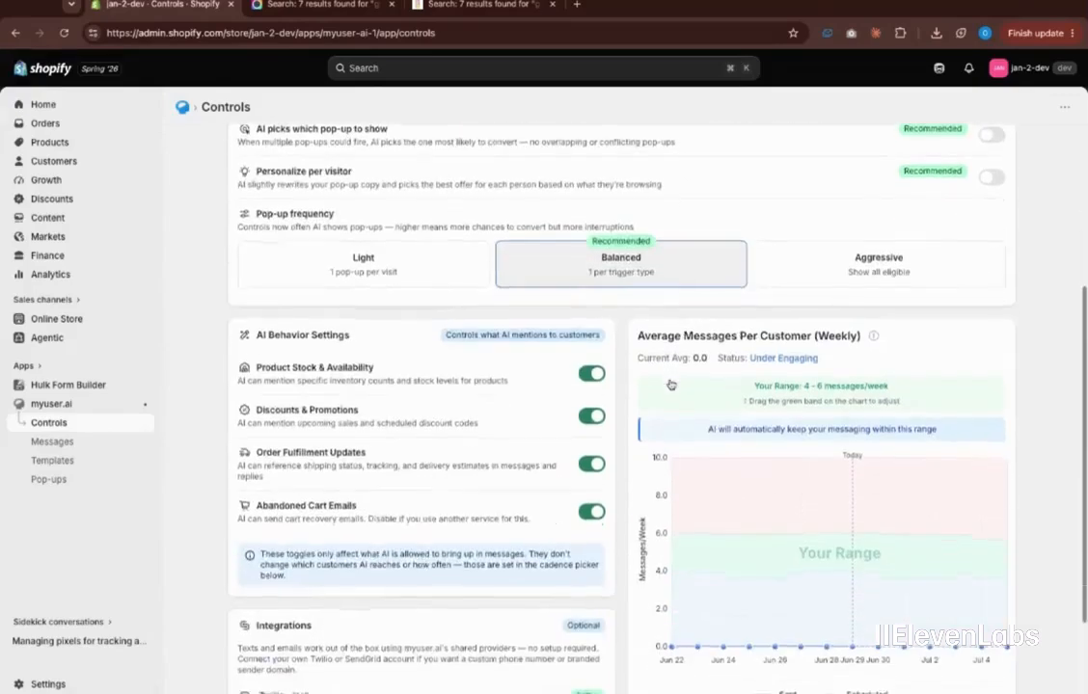
scroll(667, 331, "up", 3)
scroll(667, 331, "up", 1)
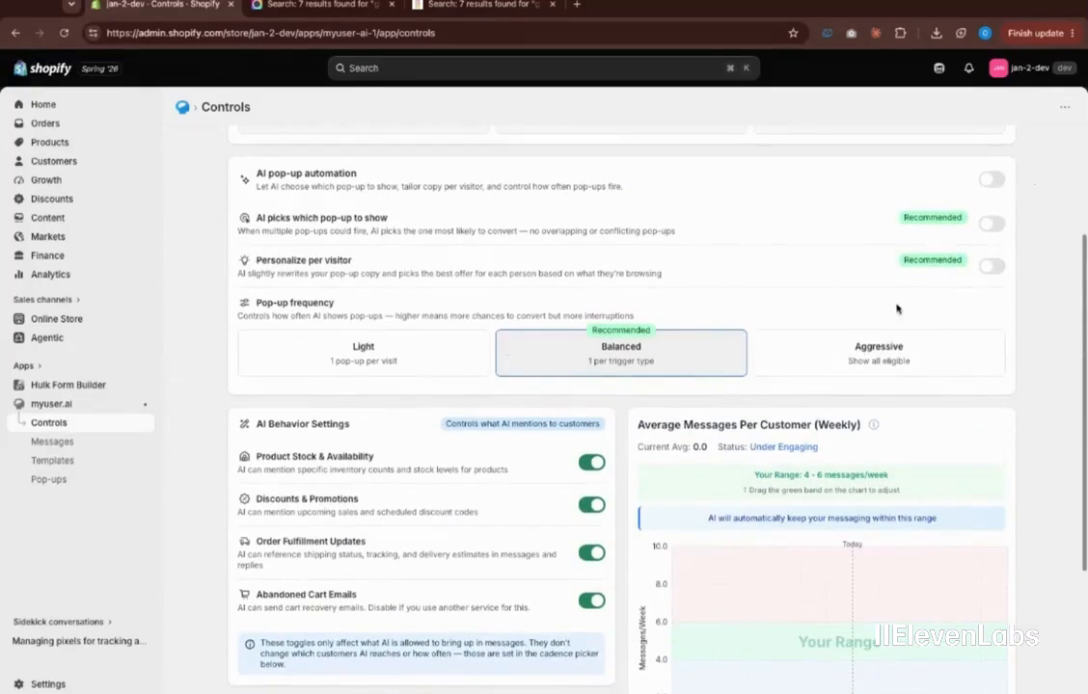
scroll(896, 308, "down", 4)
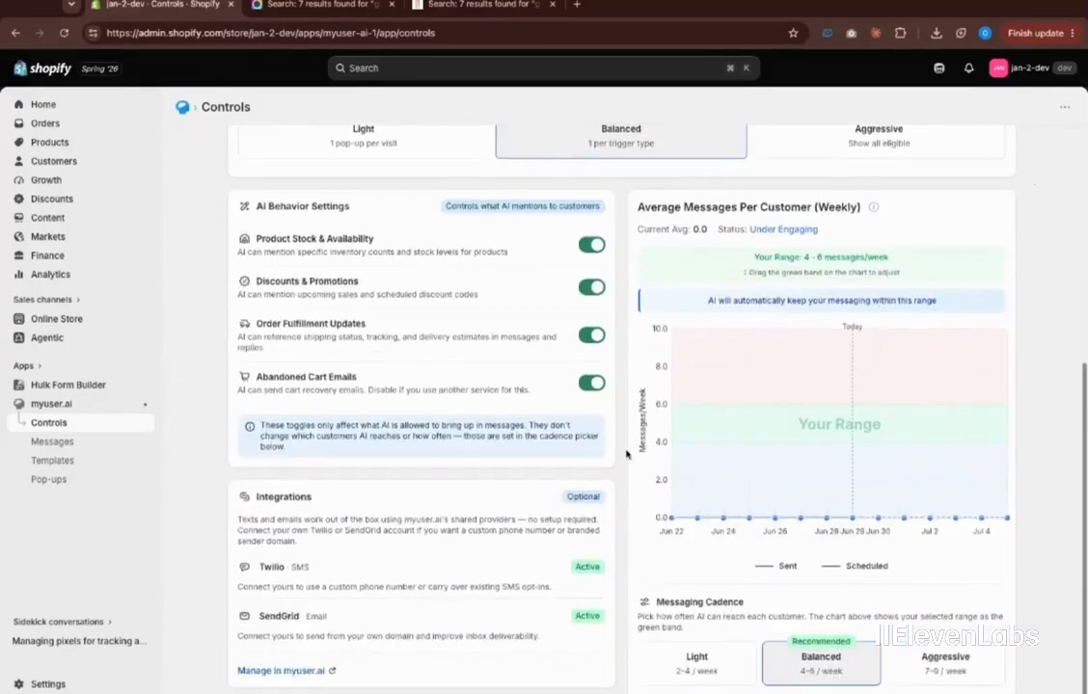